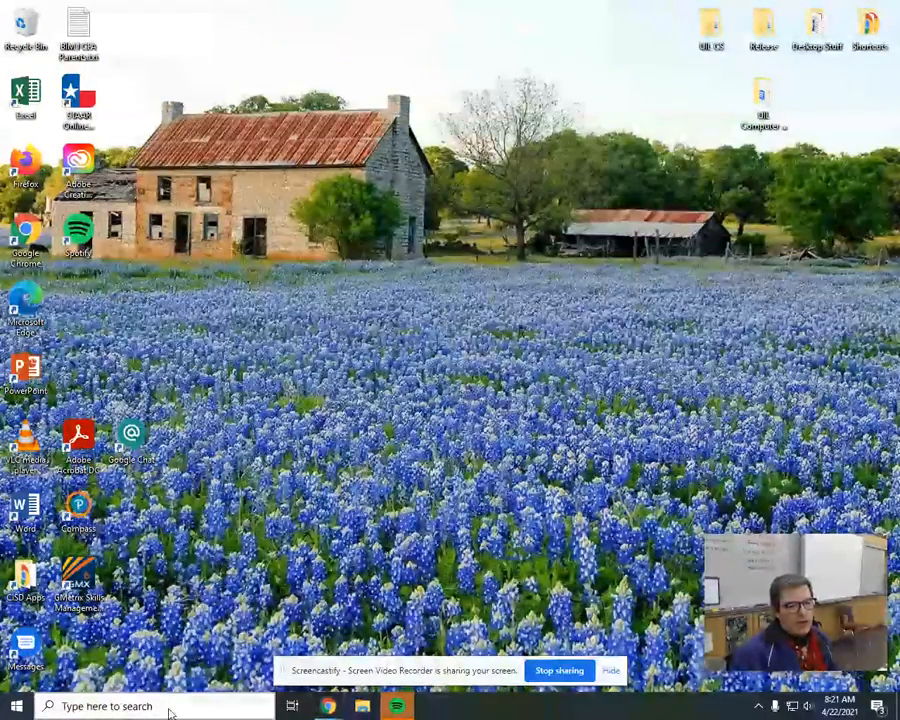
# Search the computer for the Access app and launch it.
pyautogui.click(170, 708)
pyautogui.write('acce')
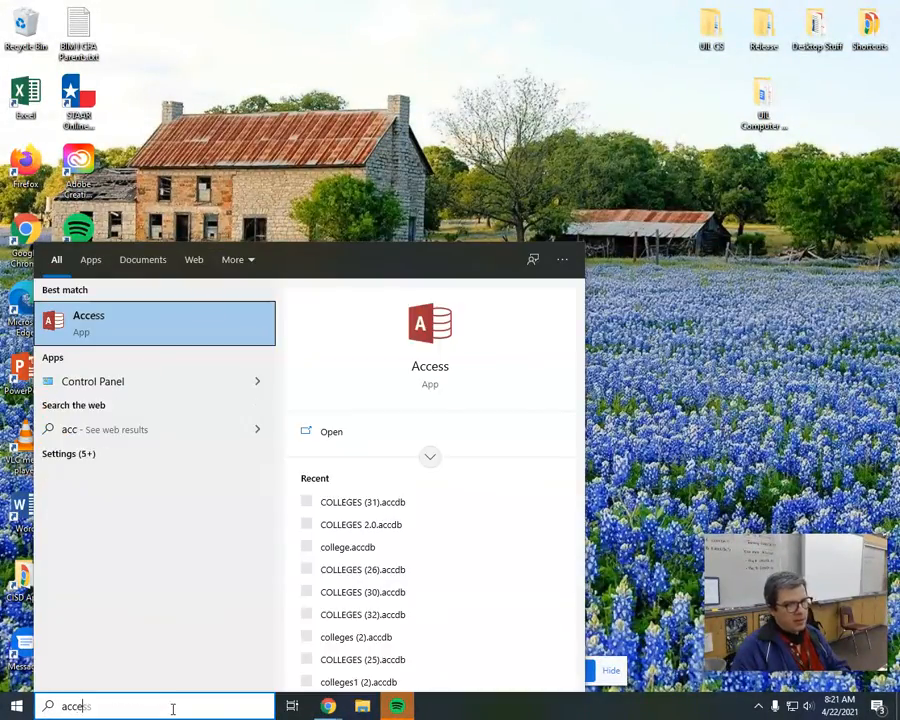
pyautogui.write('ss')
pyautogui.press('Return')
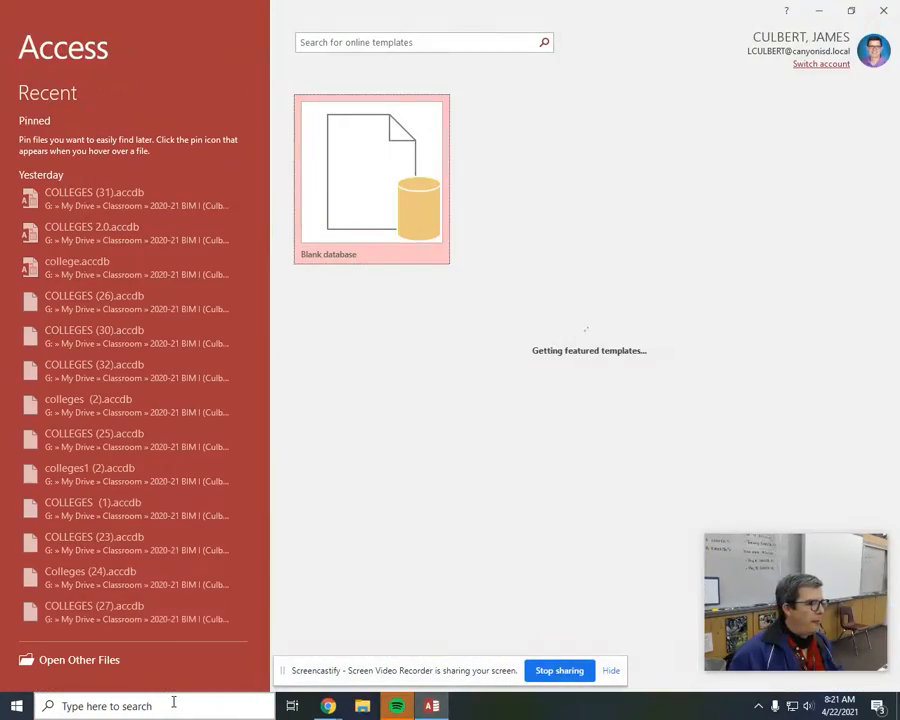
# Create a blank database named COASTERS, stored on the HOME (H:) drive.
pyautogui.click(338, 195)
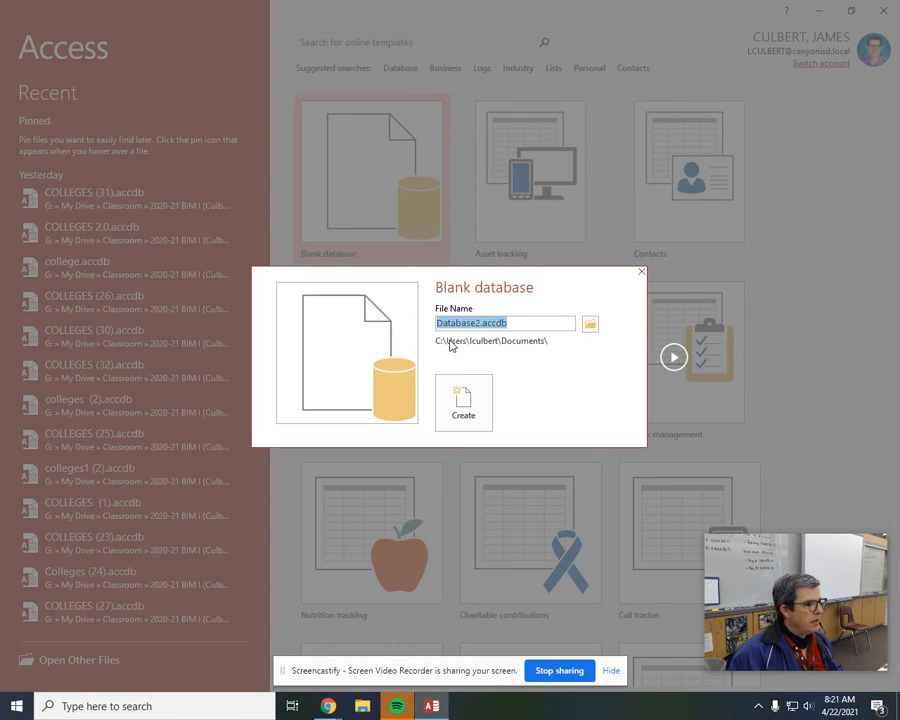
pyautogui.write('C')
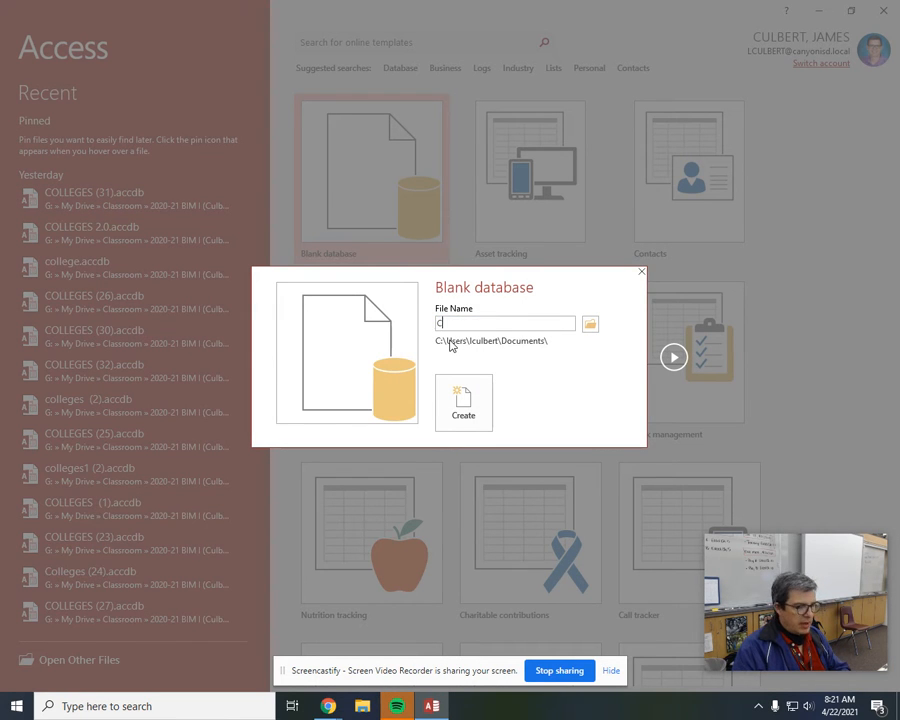
pyautogui.write('OASTERS')
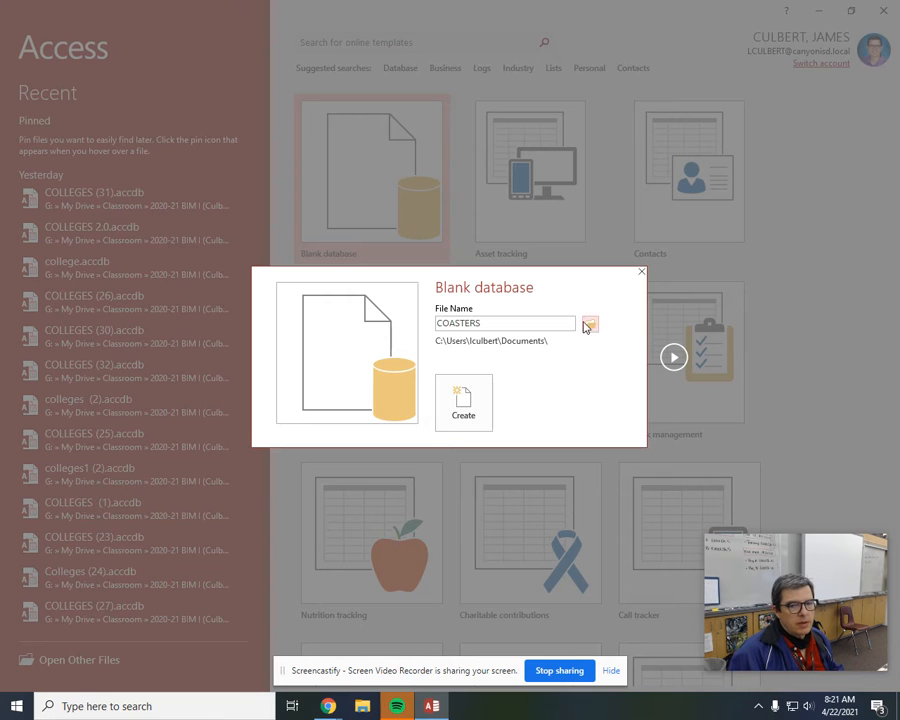
pyautogui.click(590, 327)
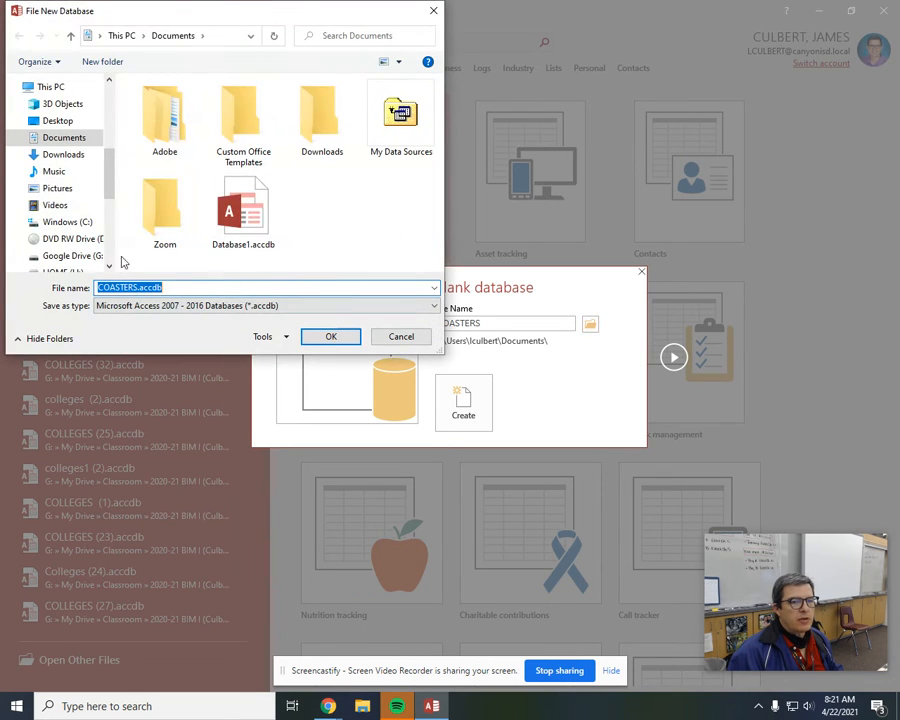
pyautogui.scroll(-1, 68, 228)
pyautogui.click(70, 249)
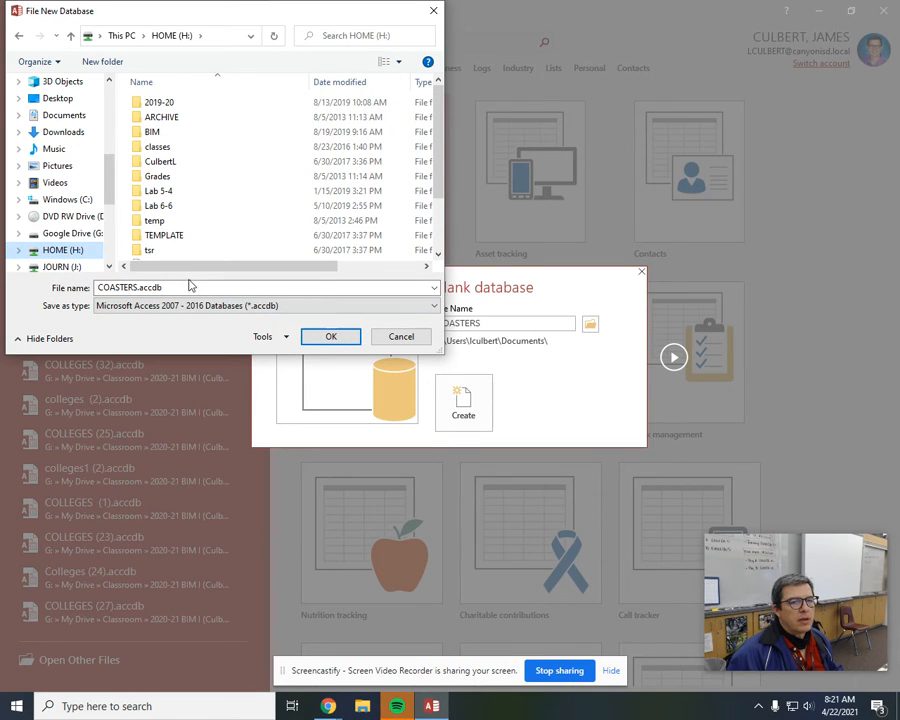
pyautogui.click(333, 338)
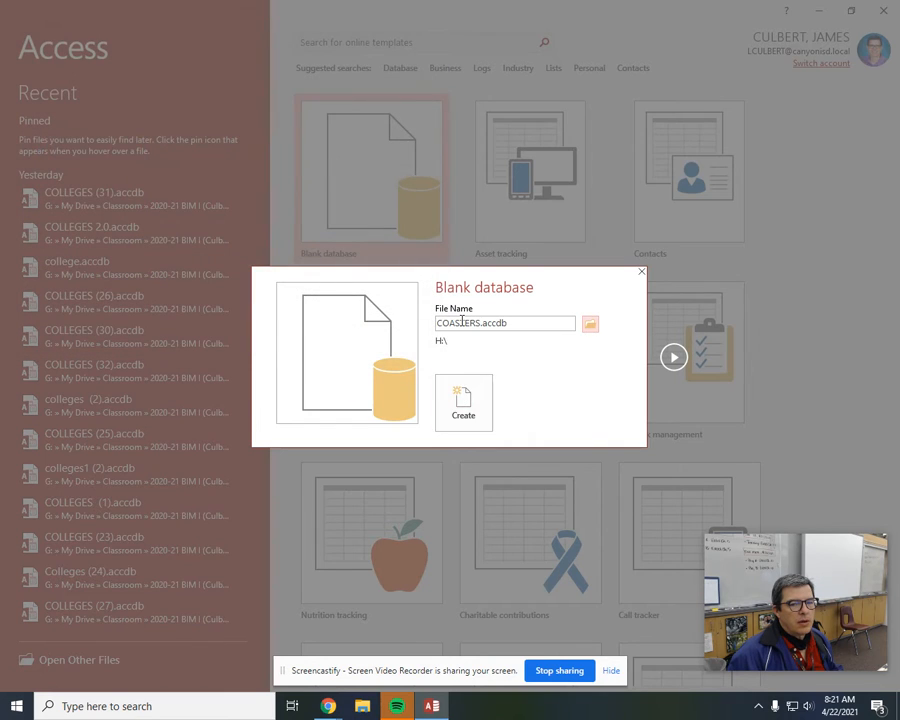
pyautogui.click(463, 398)
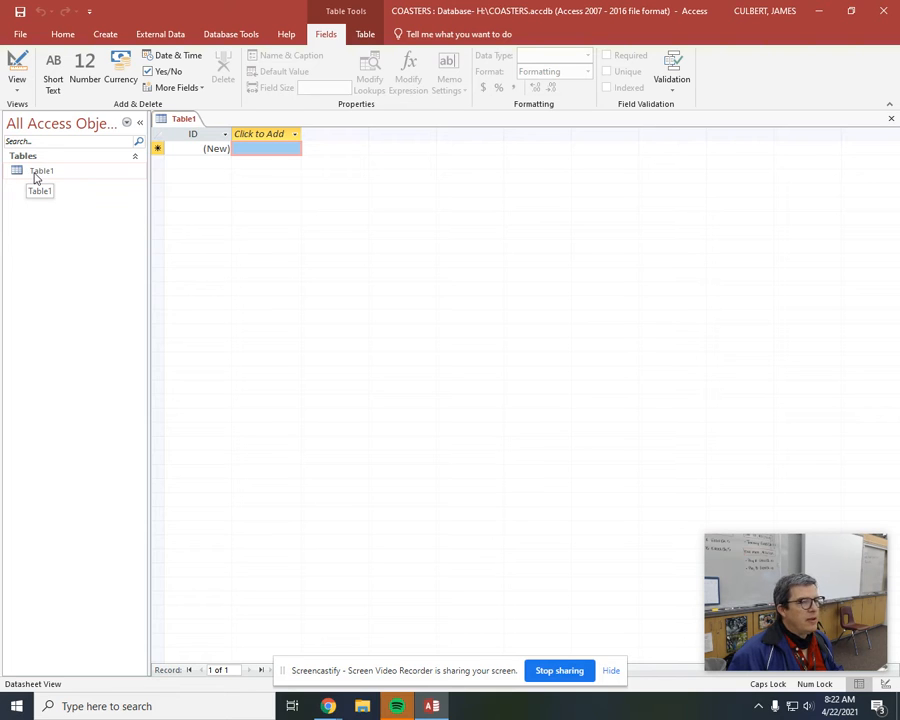
# Switch the new table to Design view, saving it as FAVORITE COASTERS.
pyautogui.click(18, 62)
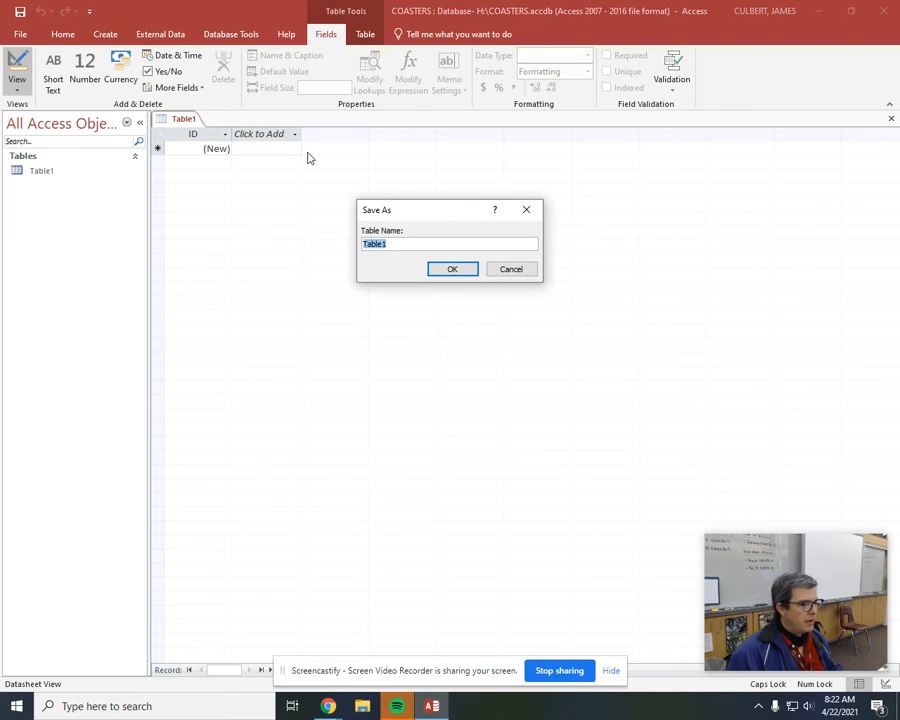
pyautogui.write('fa')
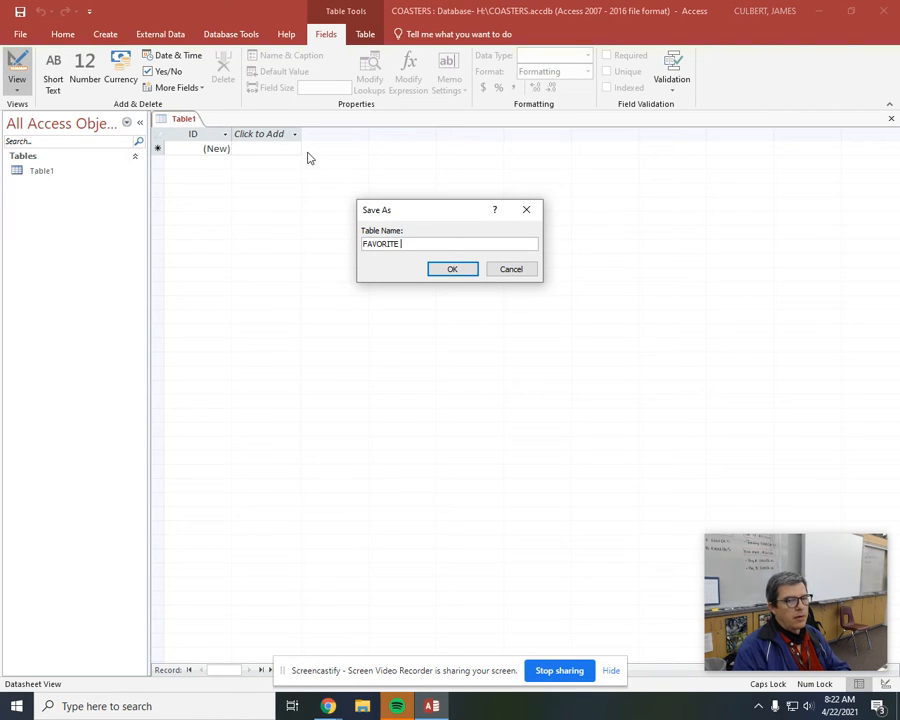
pyautogui.write('VORITE COASTERS')
pyautogui.press('Return')
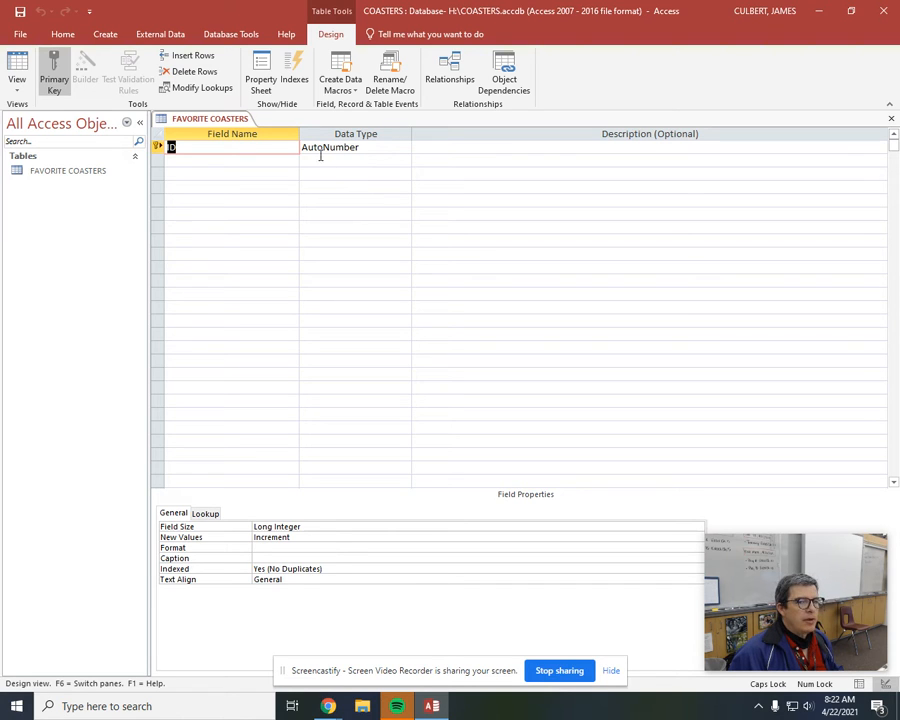
# Add a field named Rank below ID with the Short Text data type.
pyautogui.click(271, 161)
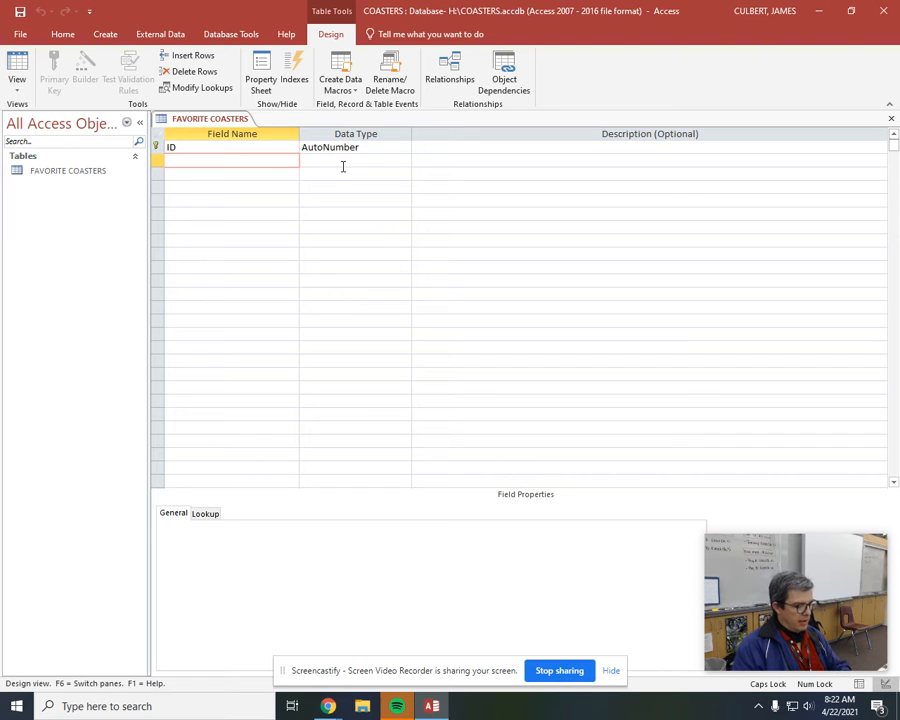
pyautogui.write('rAN')
pyautogui.press('BackSpace')
pyautogui.press('BackSpace')
pyautogui.press('BackSpace')
pyautogui.press('capslock')
pyautogui.write('Rank')
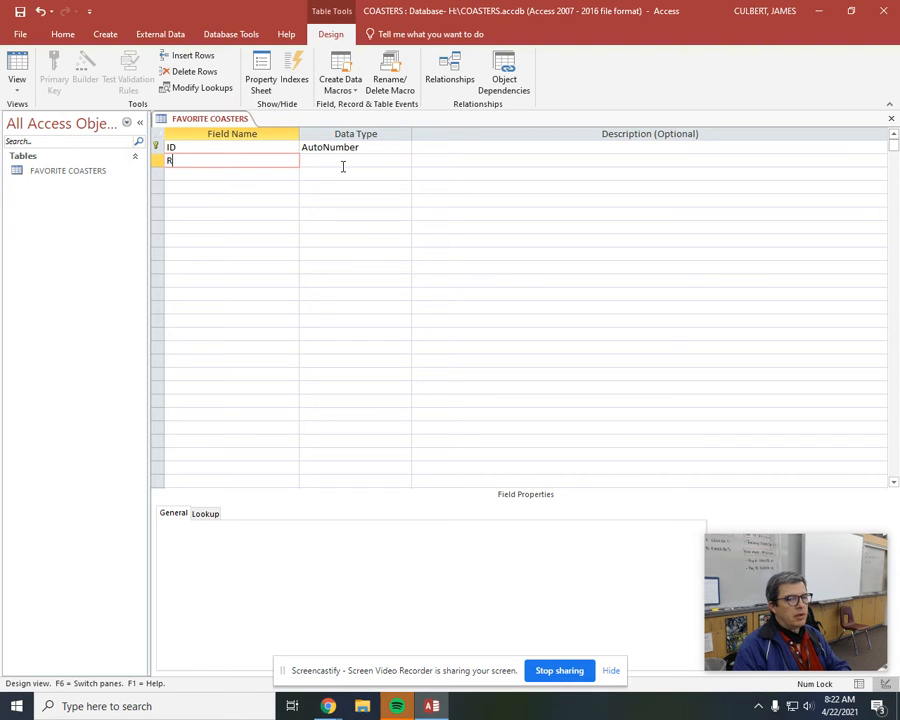
pyautogui.press('Tab')
# Add a field named Coaster Name below Rank with the Short Text data type.
pyautogui.press('Tab')
pyautogui.press('Tab')
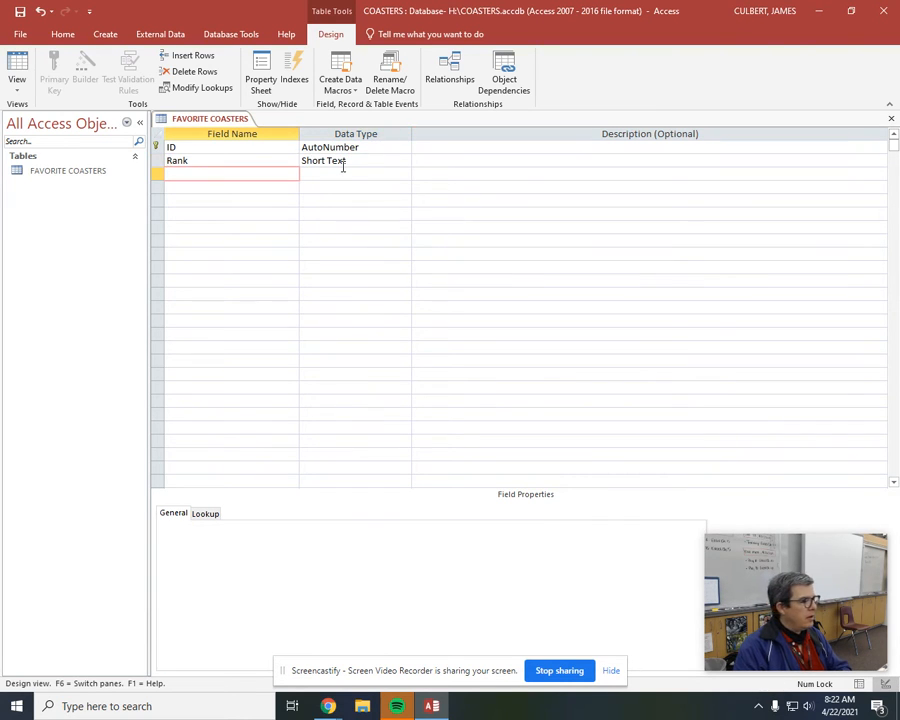
pyautogui.write('Coas')
pyautogui.press('Tab')
pyautogui.press('Tab')
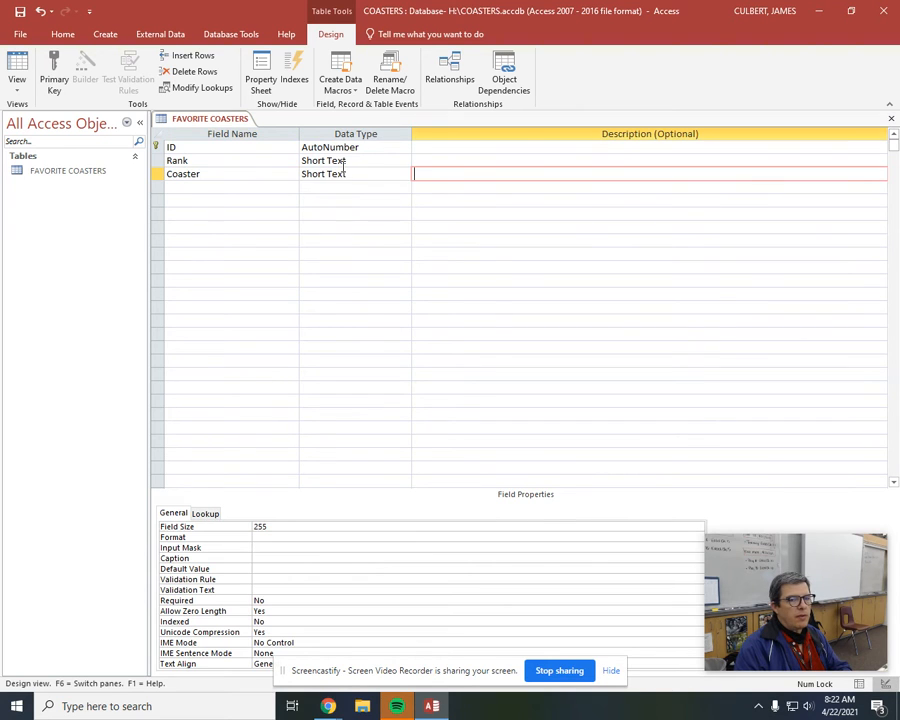
pyautogui.hotkey('shift', 'Tab')
pyautogui.hotkey('shift', 'Tab')
pyautogui.write('Coa')
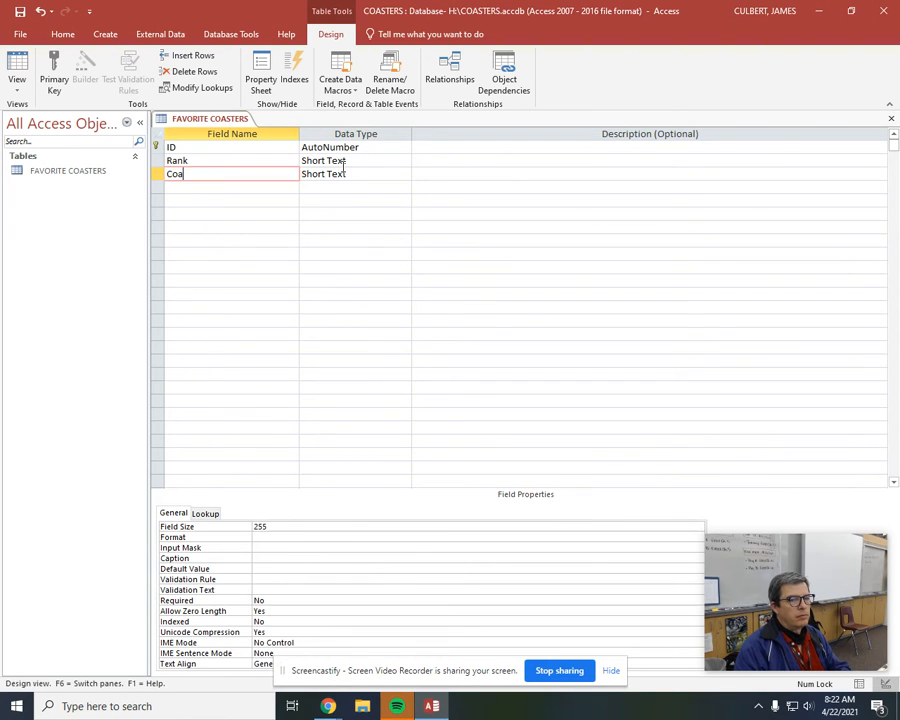
pyautogui.write('ster Name')
pyautogui.press('Down')
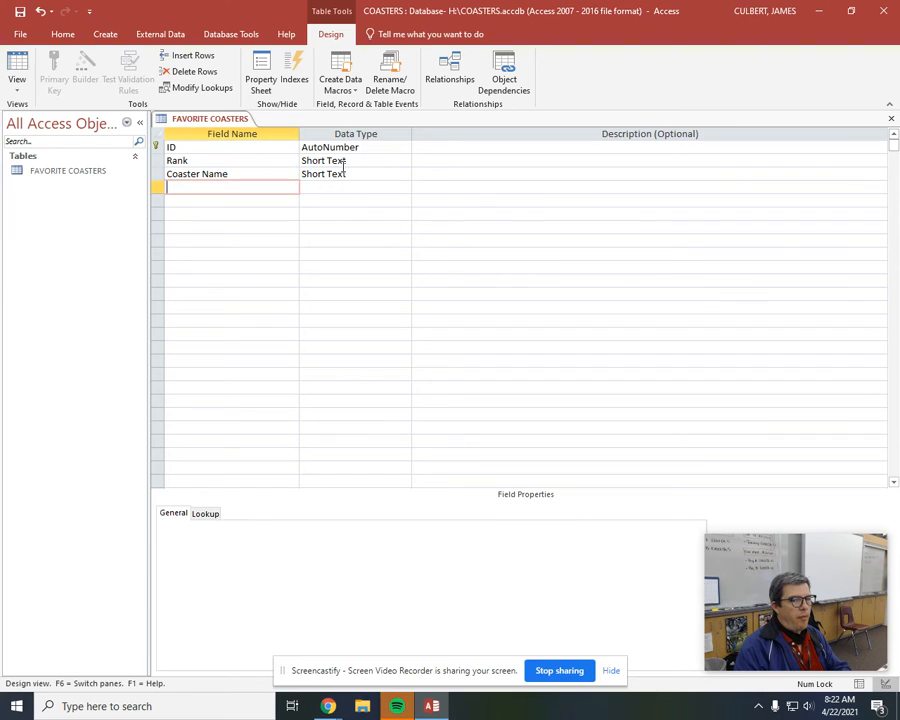
# Add a Short Text field named Amusement Park and Location below Coaster Name.
pyautogui.write('Amuse')
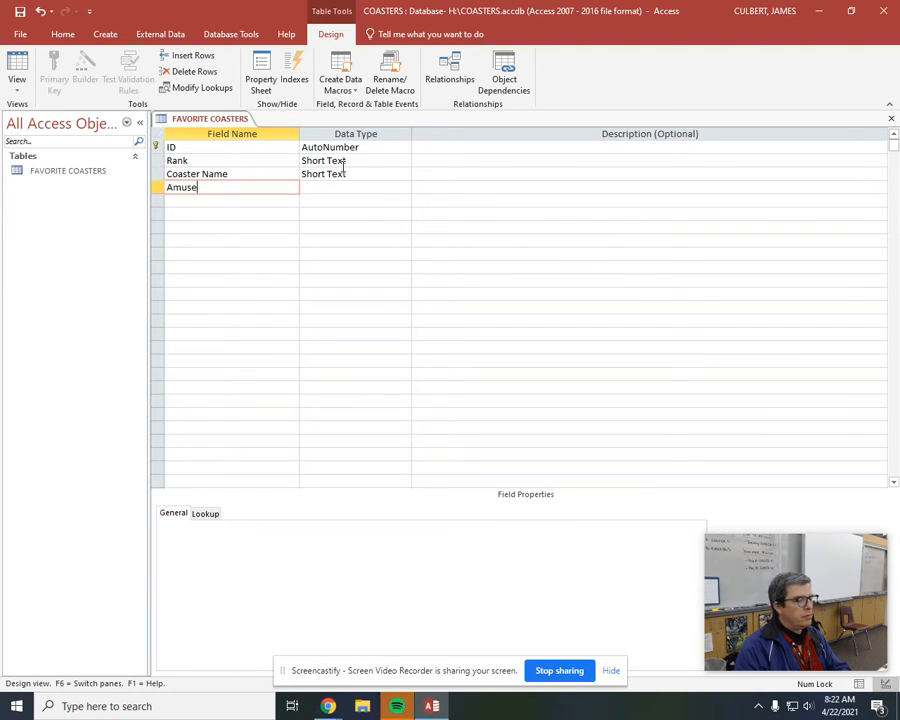
pyautogui.write('ment Park')
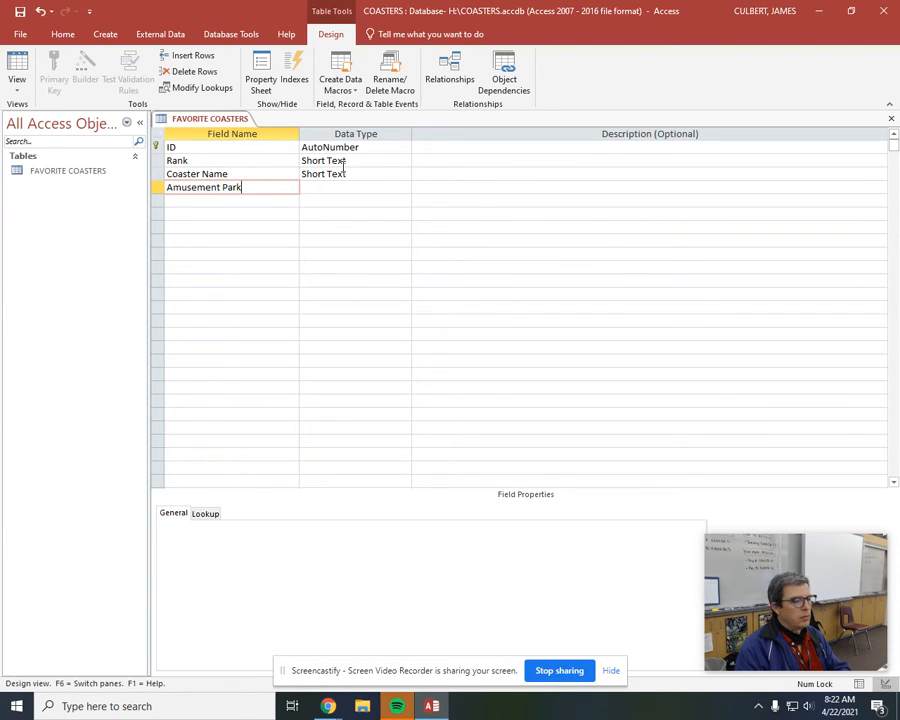
pyautogui.write(' and Lo')
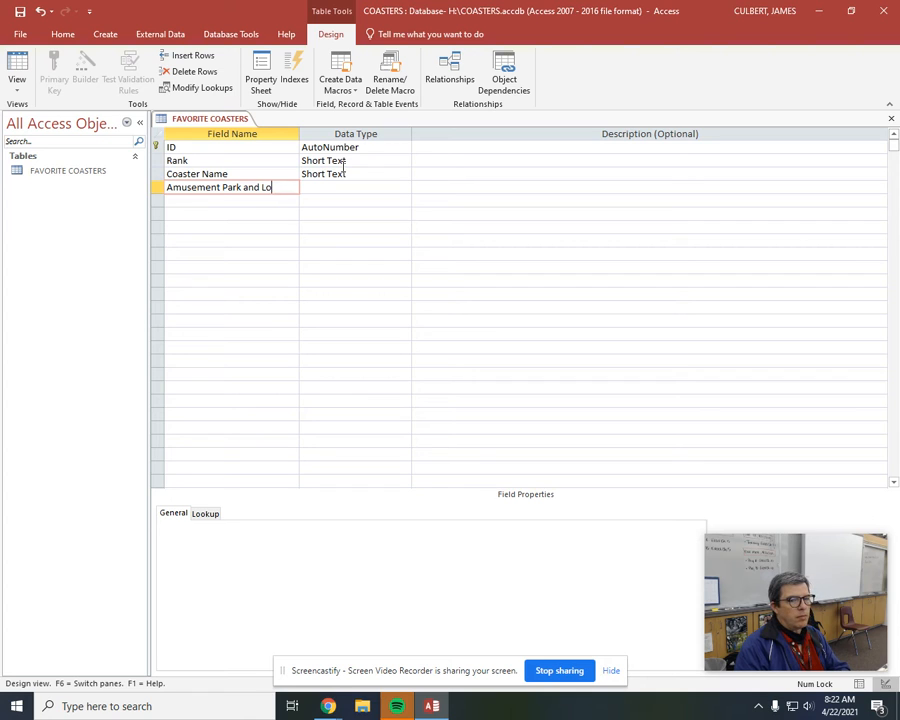
pyautogui.write('acation')
pyautogui.press('Return')
pyautogui.press('Return')
pyautogui.press('Return')
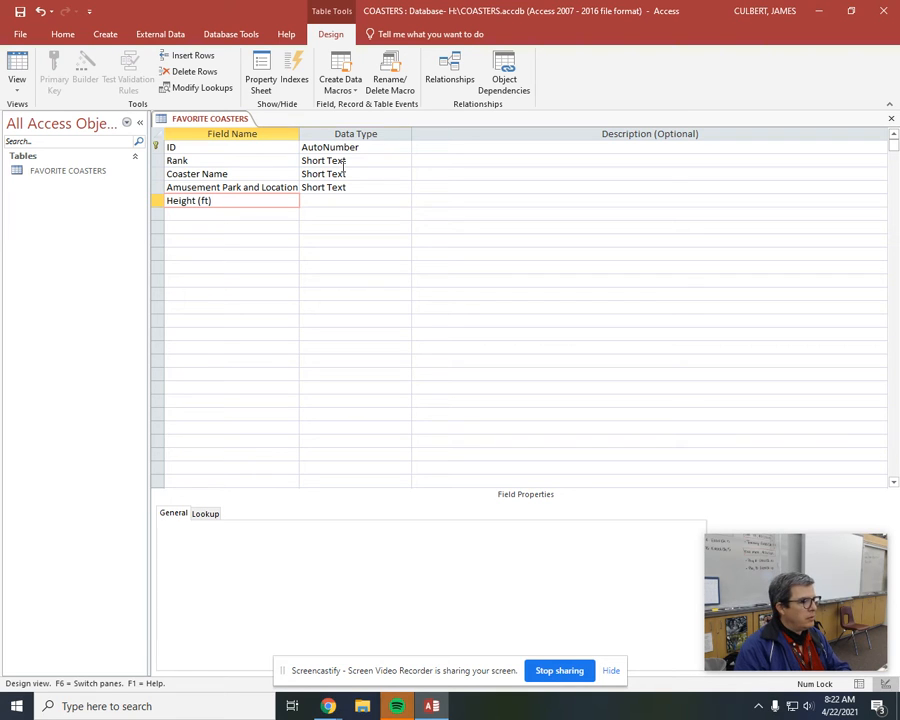
# Add a field named Height (ft) with the Number data type.
pyautogui.press('Return')
pyautogui.write('number')
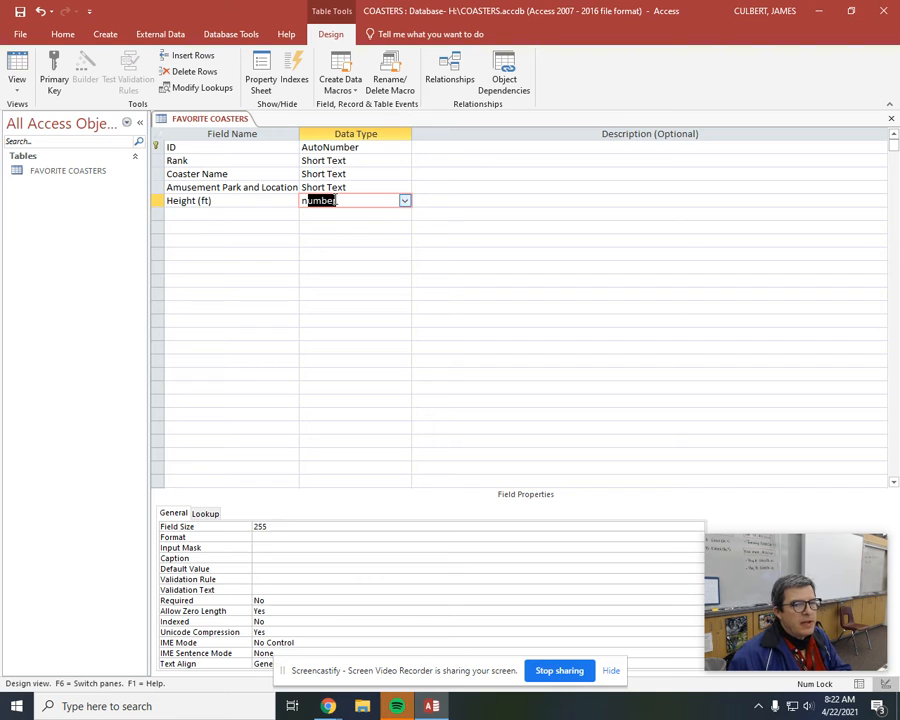
pyautogui.press('Return')
pyautogui.click(340, 200)
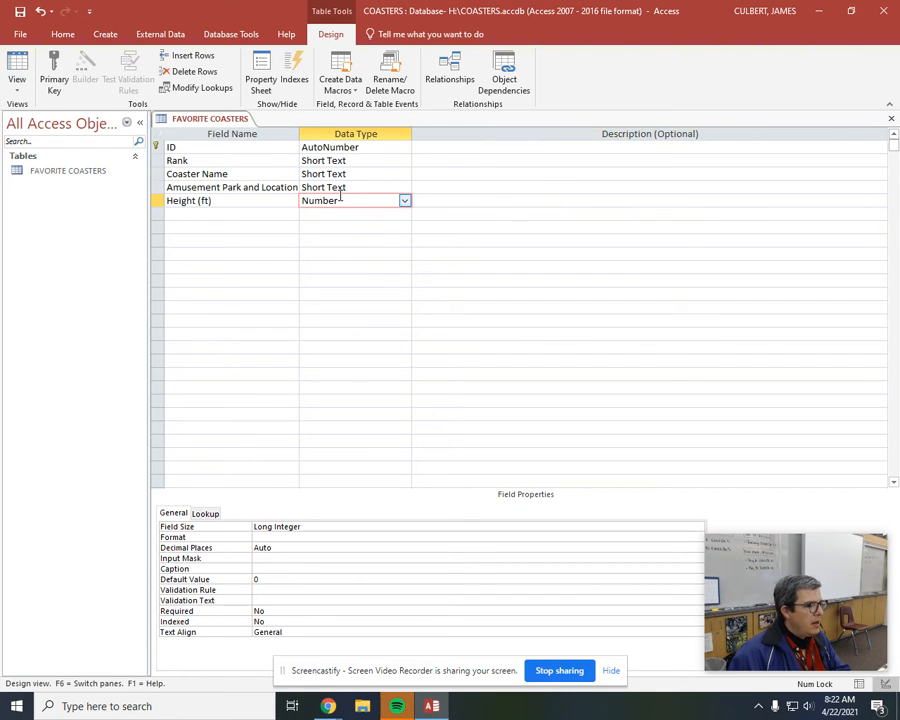
# Set the Height (ft) field's format to Standard with 0 decimal places.
pyautogui.click(315, 537)
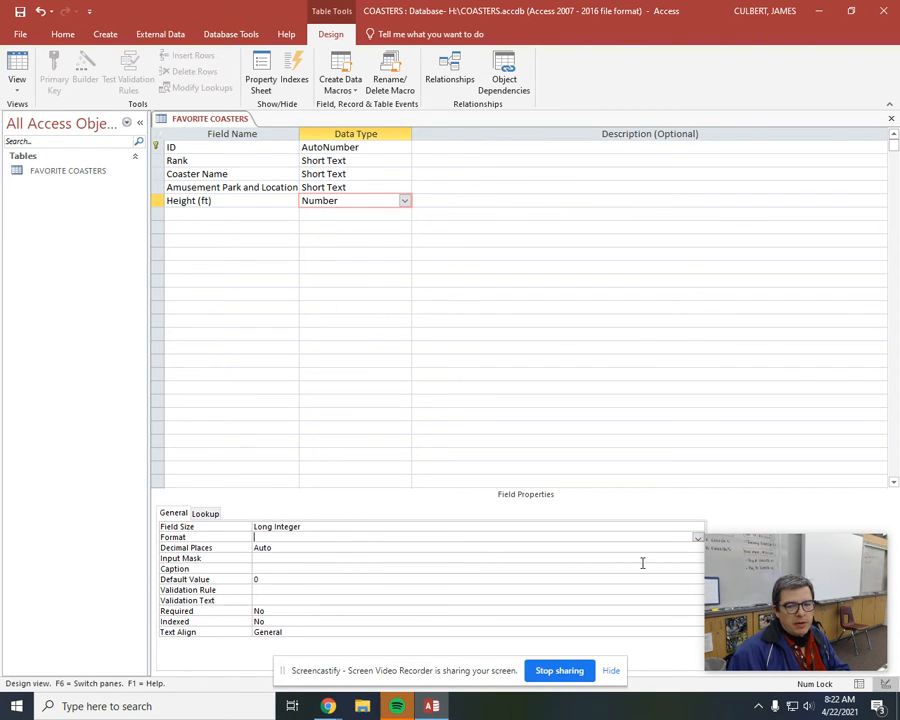
pyautogui.click(698, 538)
pyautogui.click(578, 588)
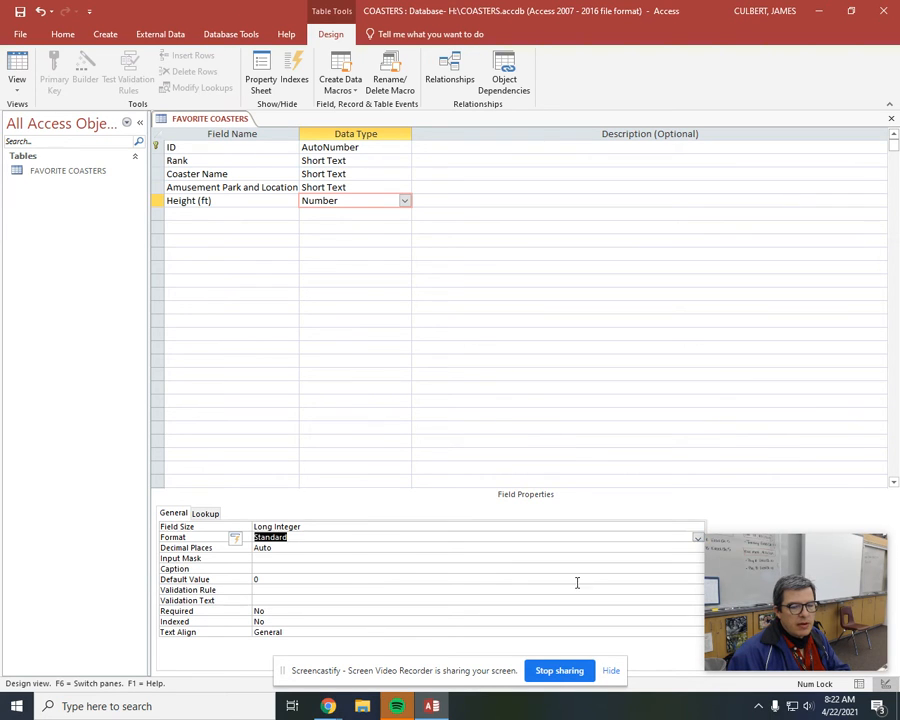
pyautogui.click(225, 549)
pyautogui.write('0')
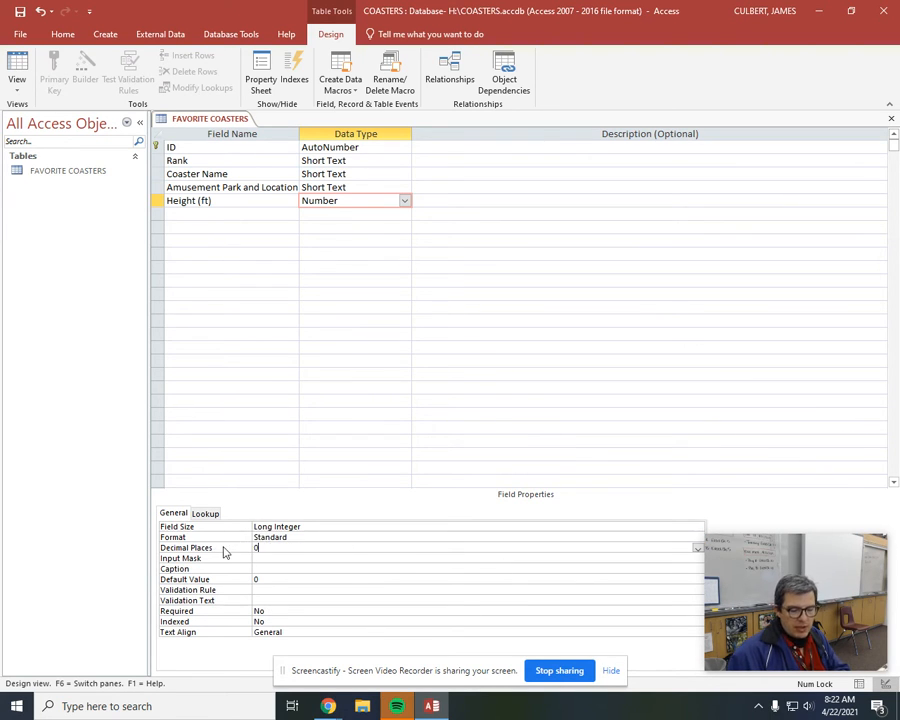
pyautogui.press('Return')
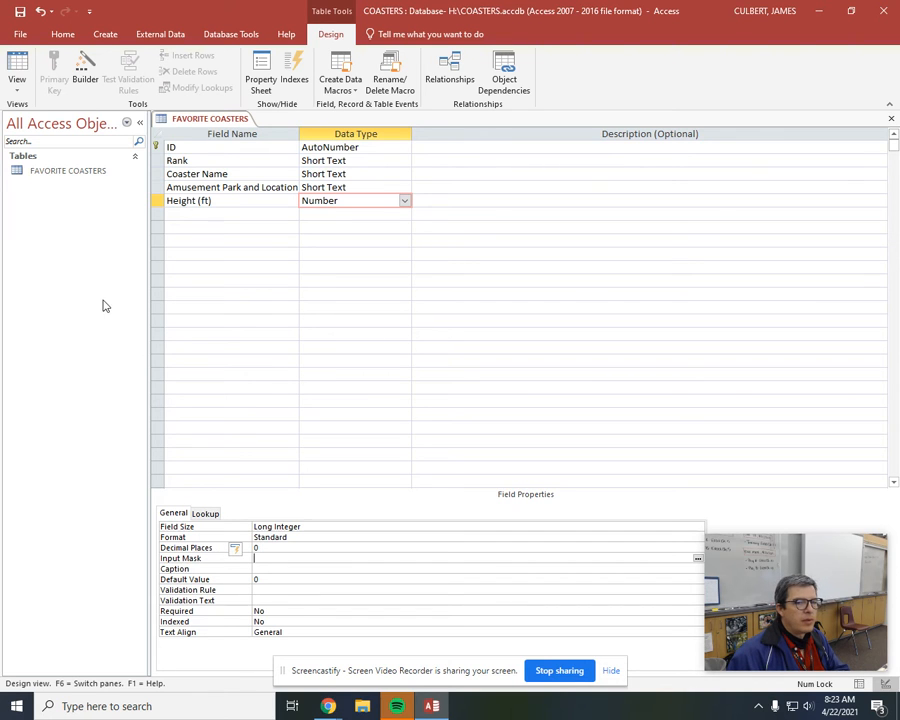
# Add a Short Text field named Year below Height (ft), accepting the reserved name.
pyautogui.click(195, 220)
pyautogui.write('Year')
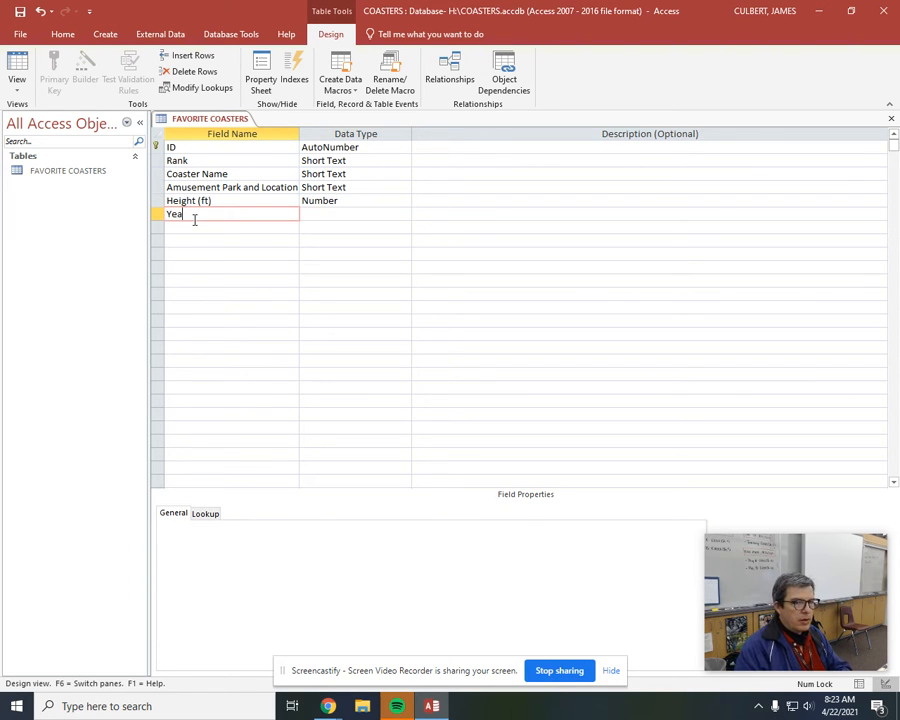
pyautogui.press('Tab')
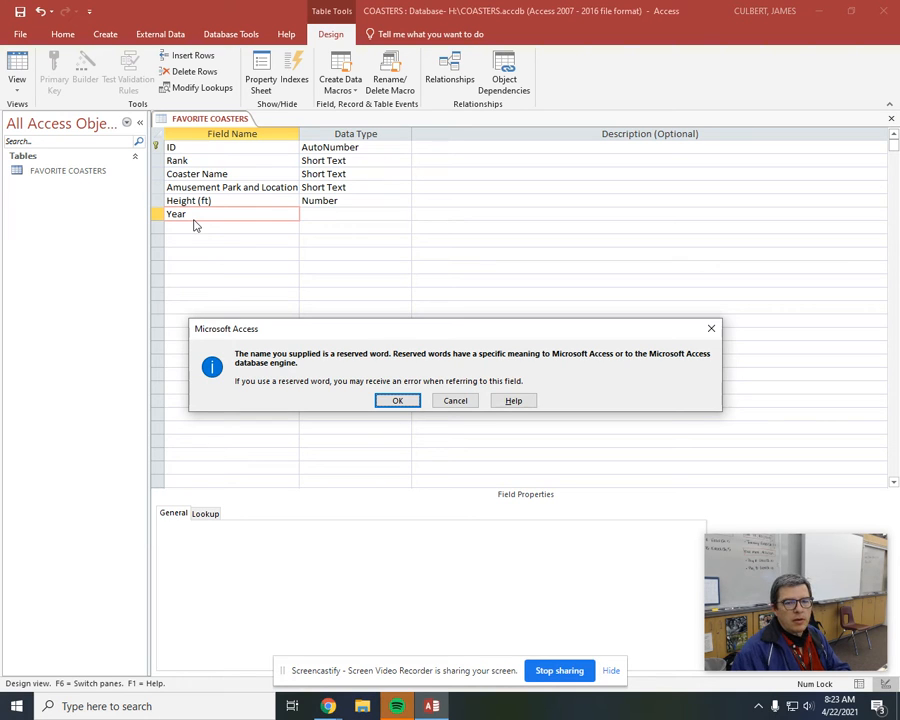
pyautogui.click(397, 400)
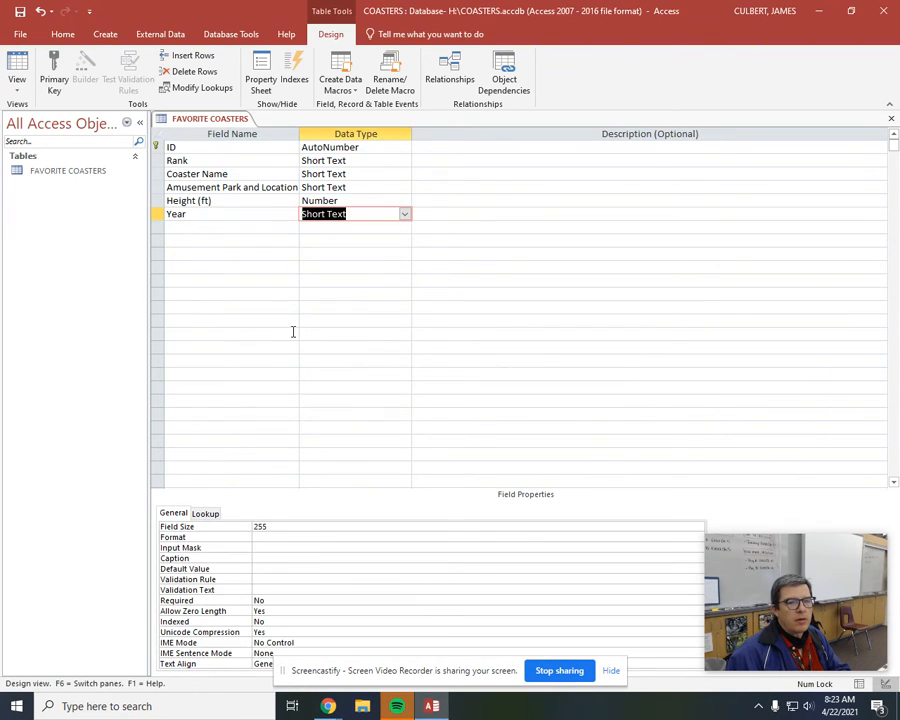
pyautogui.press('Tab')
pyautogui.press('Tab')
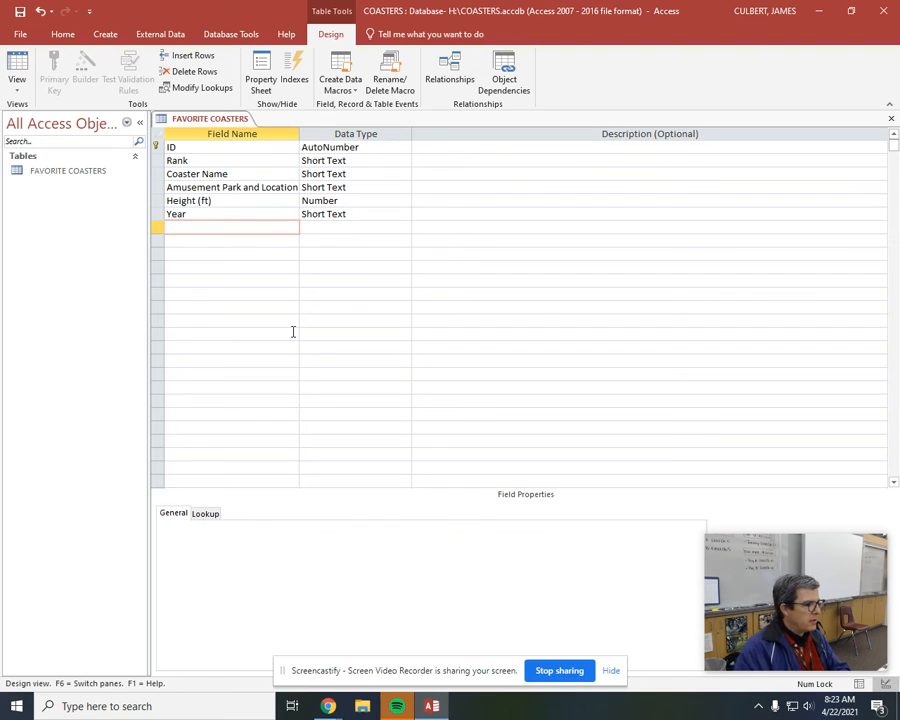
# Add a field named Coaster Type below Year with the Short Text data type.
pyautogui.write('Coaster Type')
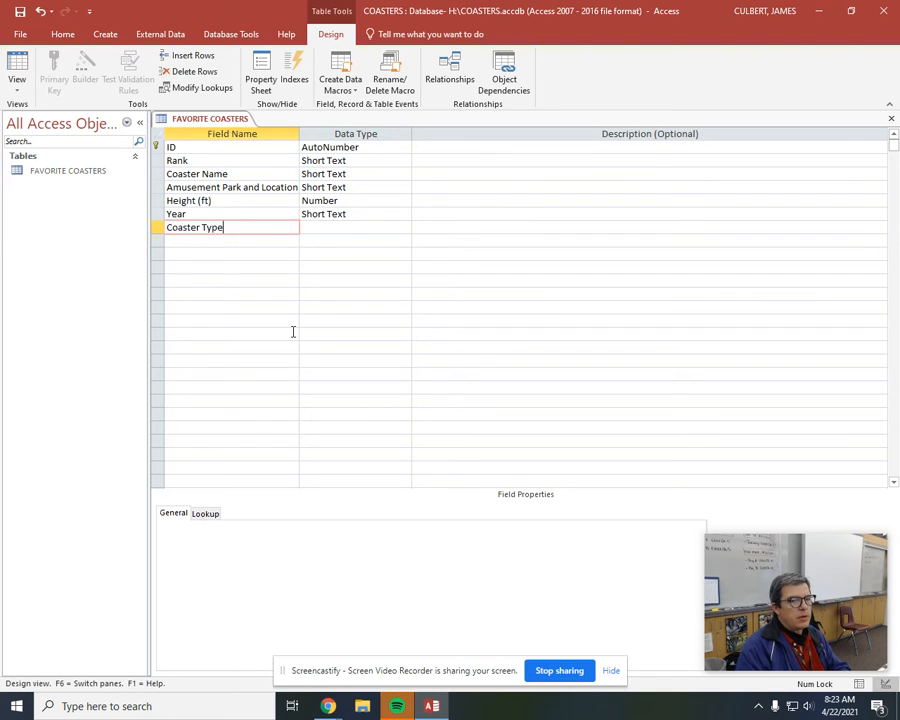
pyautogui.press('Tab')
pyautogui.press('Tab')
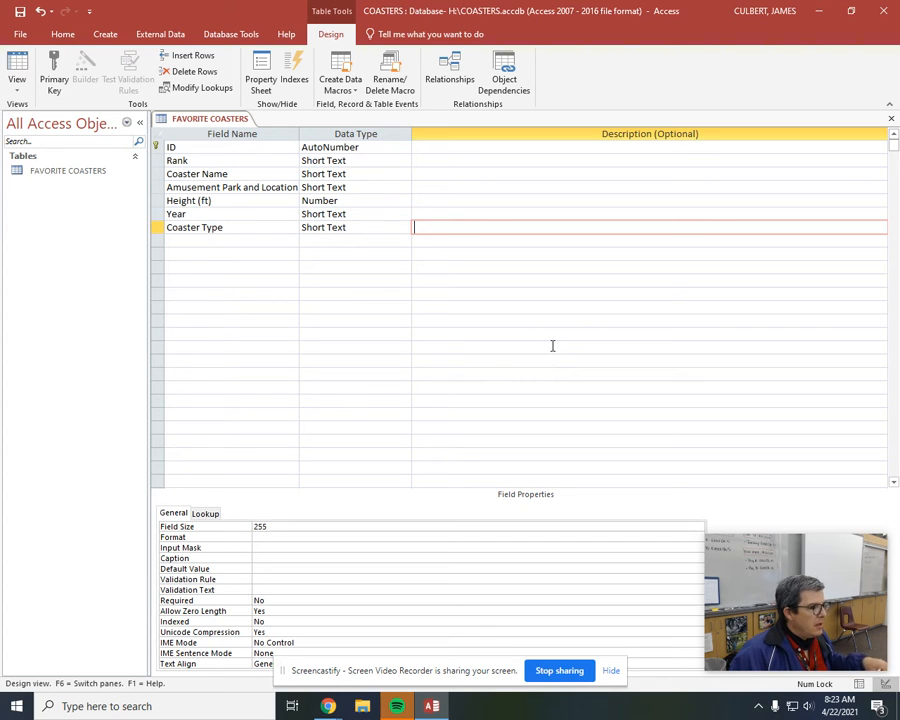
# Save the table, show it as a datasheet, and widen the Coaster Name, Height (ft) and Coaster Type columns to fit their headings.
pyautogui.click(16, 72)
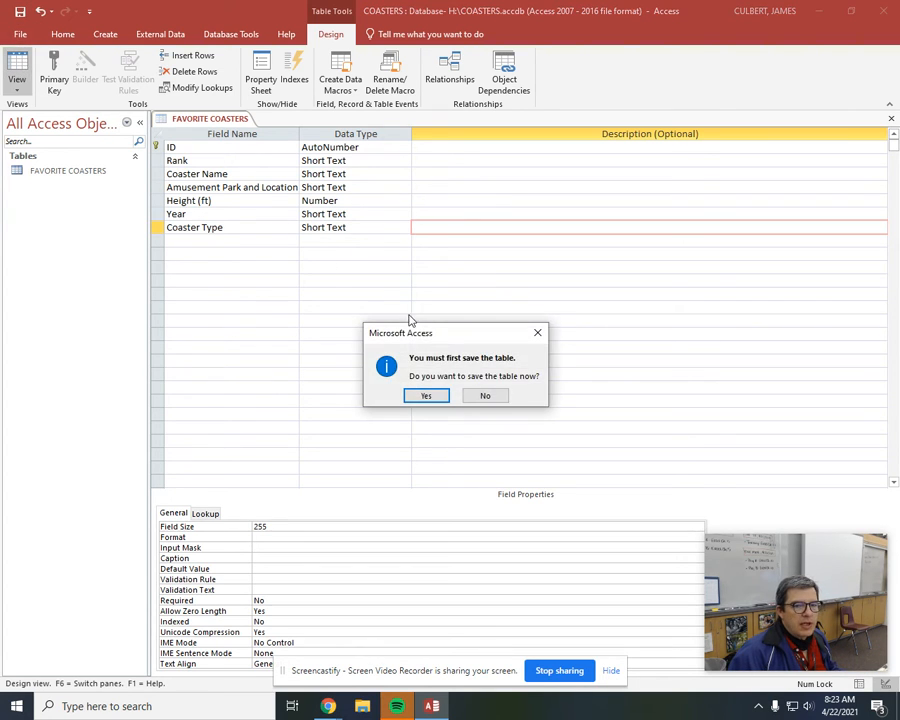
pyautogui.click(424, 395)
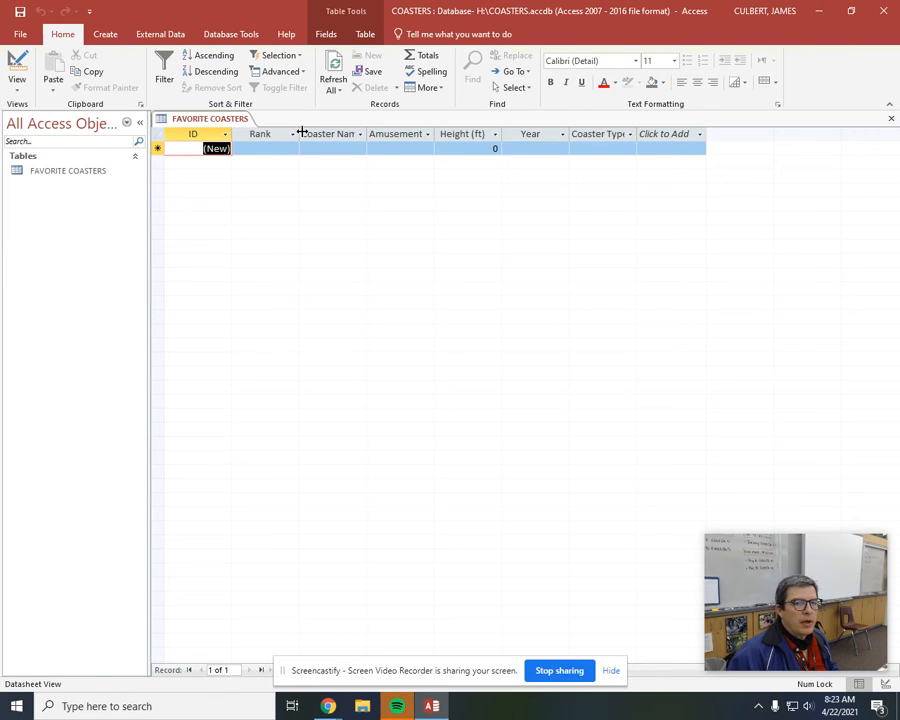
pyautogui.moveTo(366, 133); pyautogui.dragTo(408, 133)
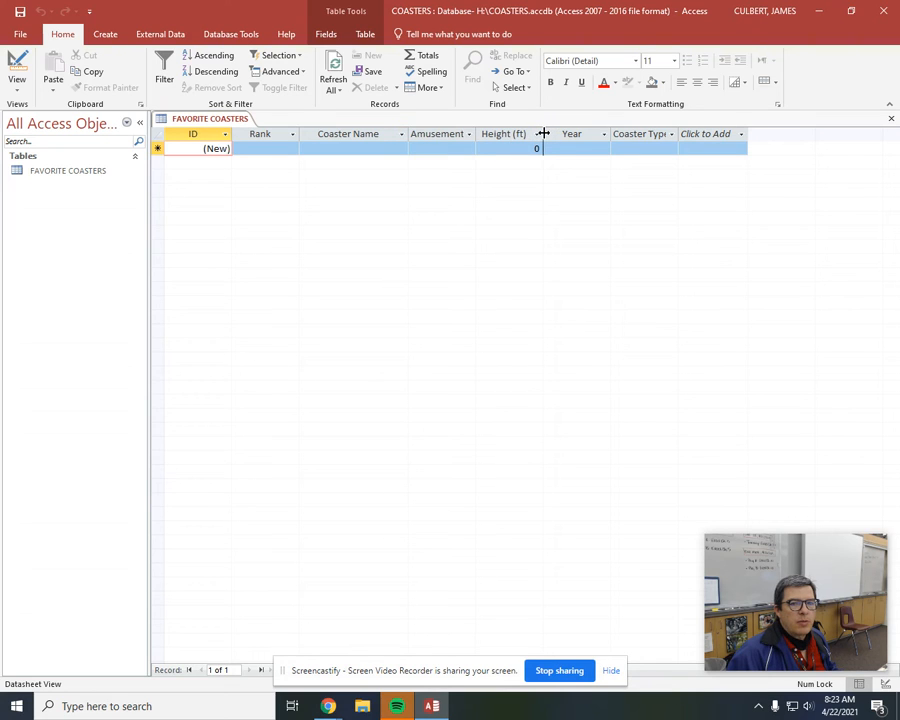
pyautogui.moveTo(543, 133); pyautogui.dragTo(550, 133)
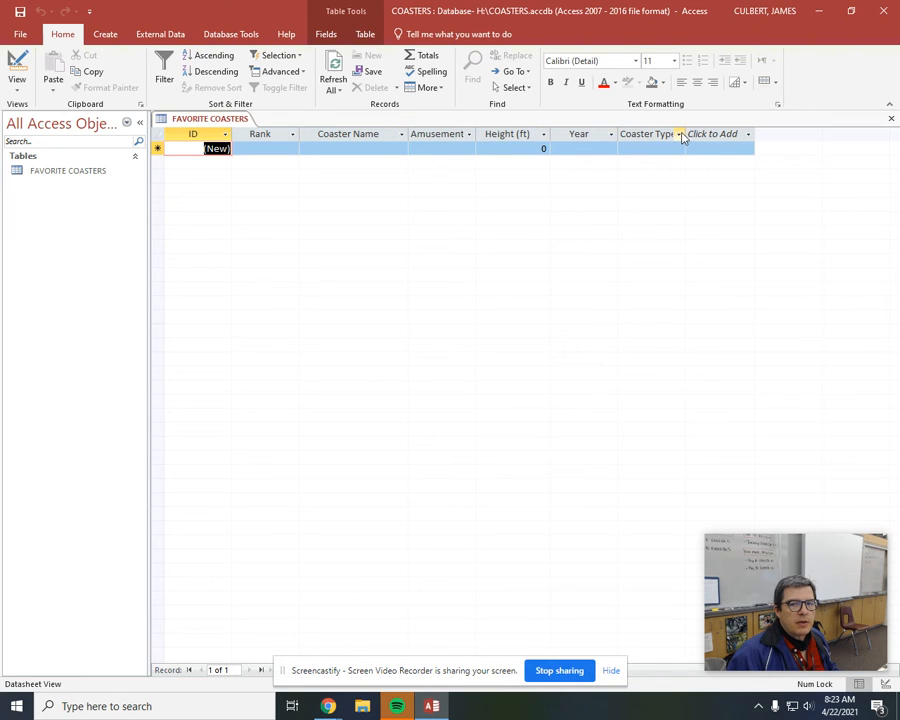
pyautogui.moveTo(685, 136); pyautogui.dragTo(705, 138)
pyautogui.click(445, 272)
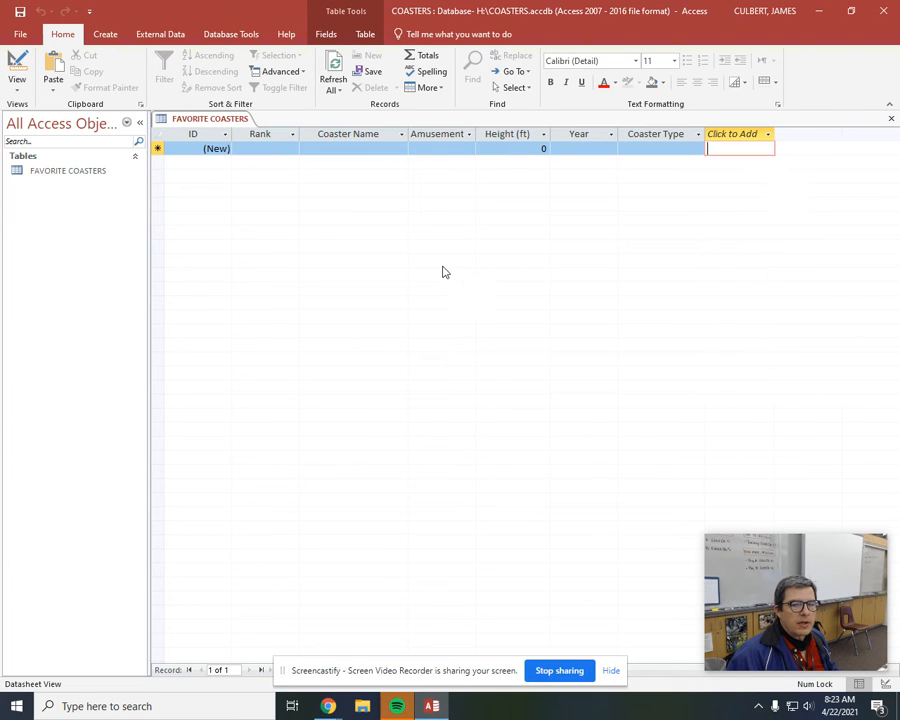
pyautogui.click(277, 150)
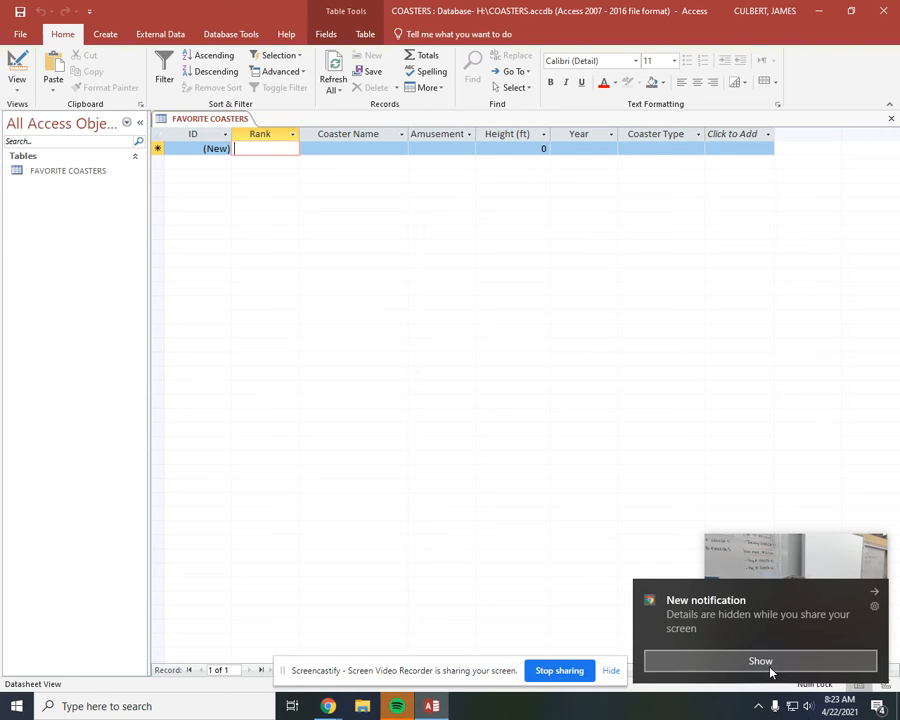
pyautogui.click(875, 592)
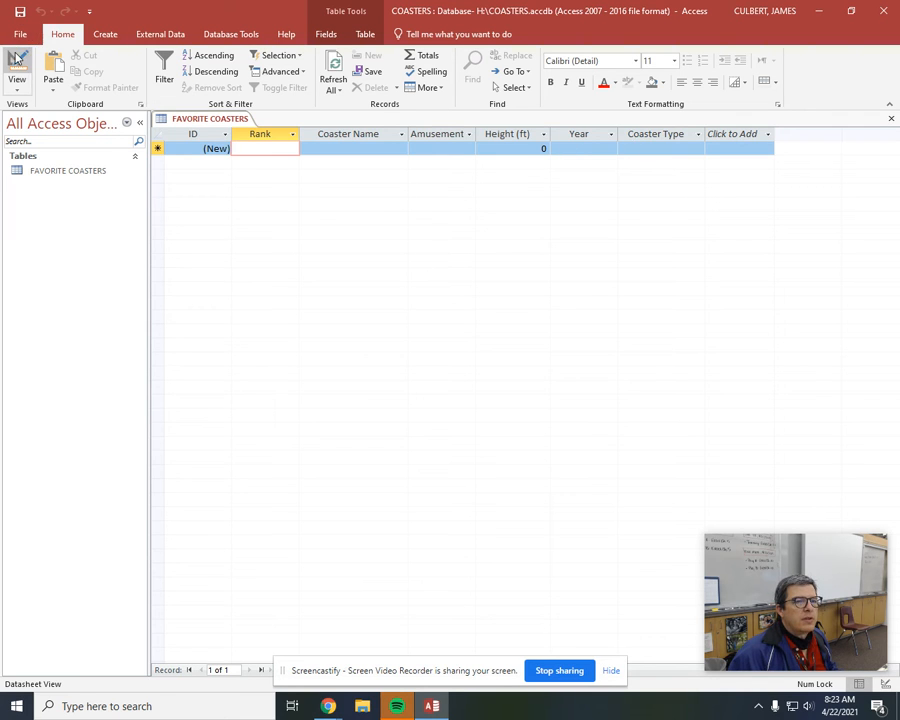
# Return to the table's design and delete the Coaster Type field.
pyautogui.click(17, 65)
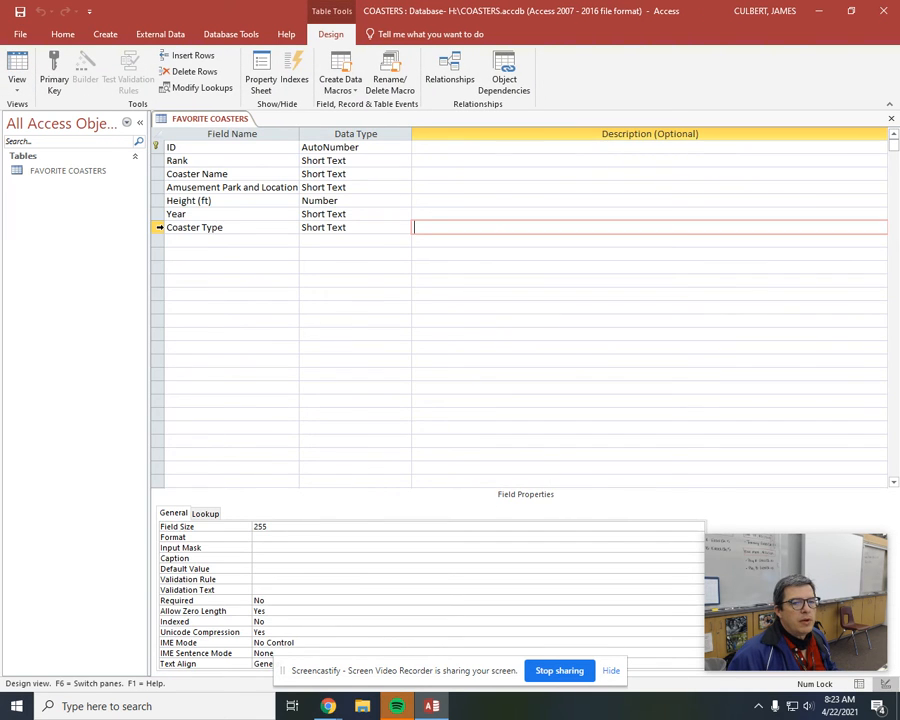
pyautogui.click(160, 230)
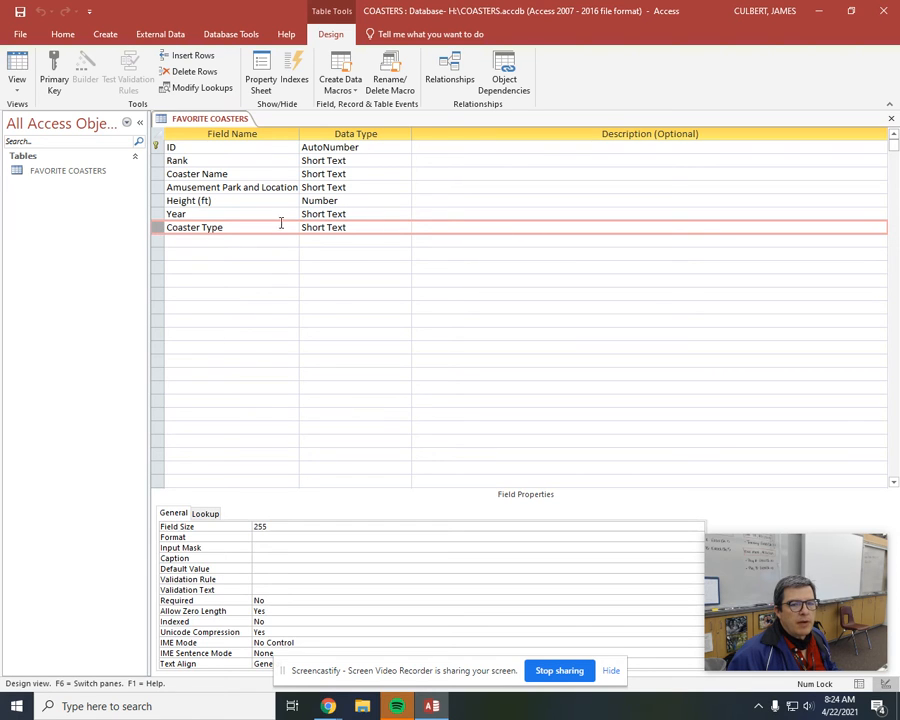
pyautogui.rightClick(158, 232)
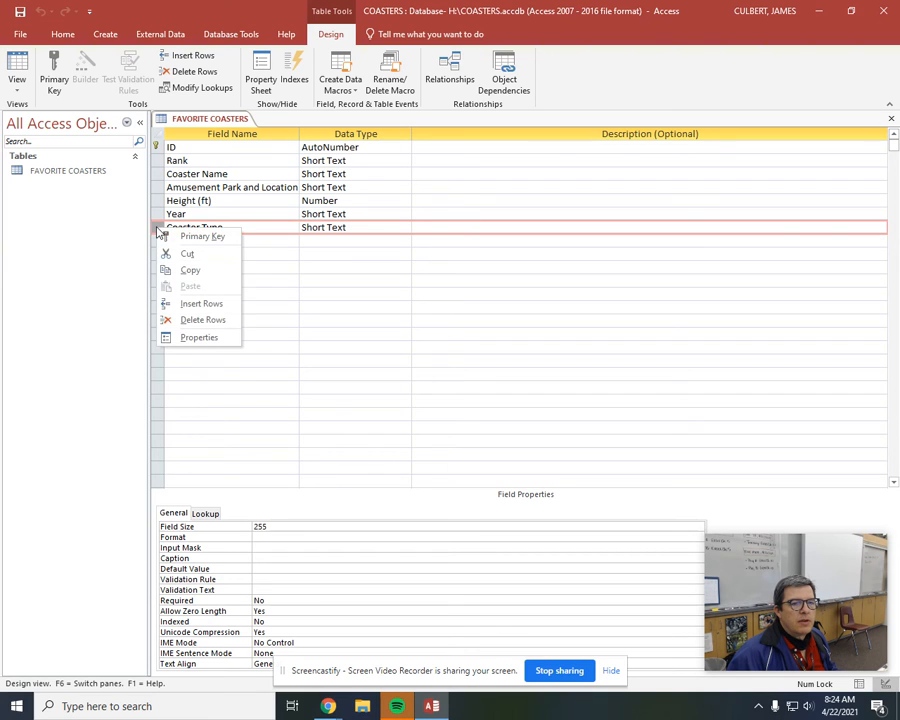
pyautogui.click(178, 319)
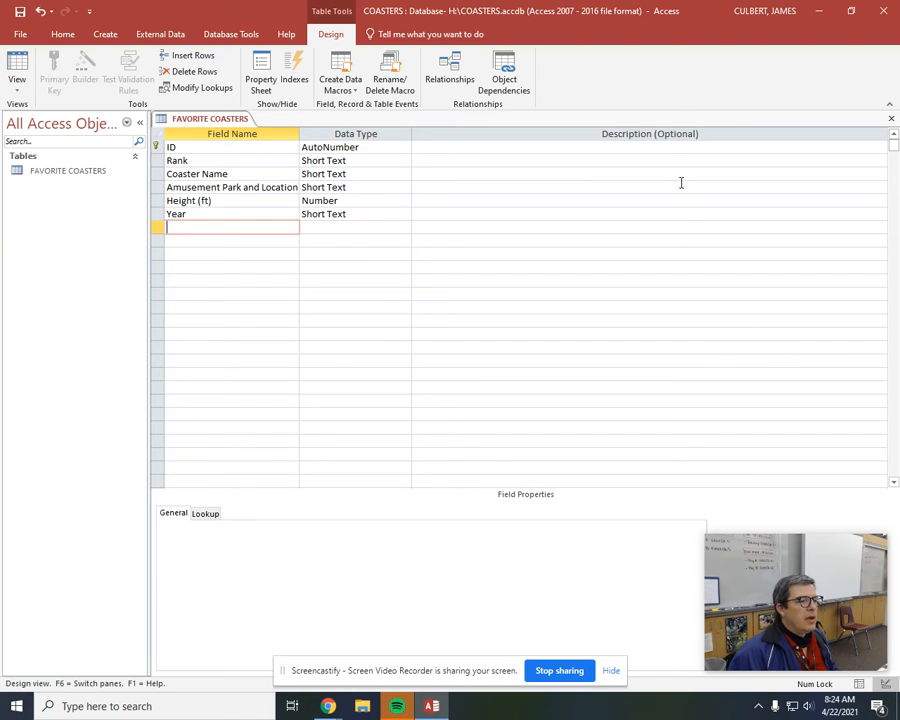
# Insert a field named Height (m) with the Number data type directly above Year.
pyautogui.click(196, 213)
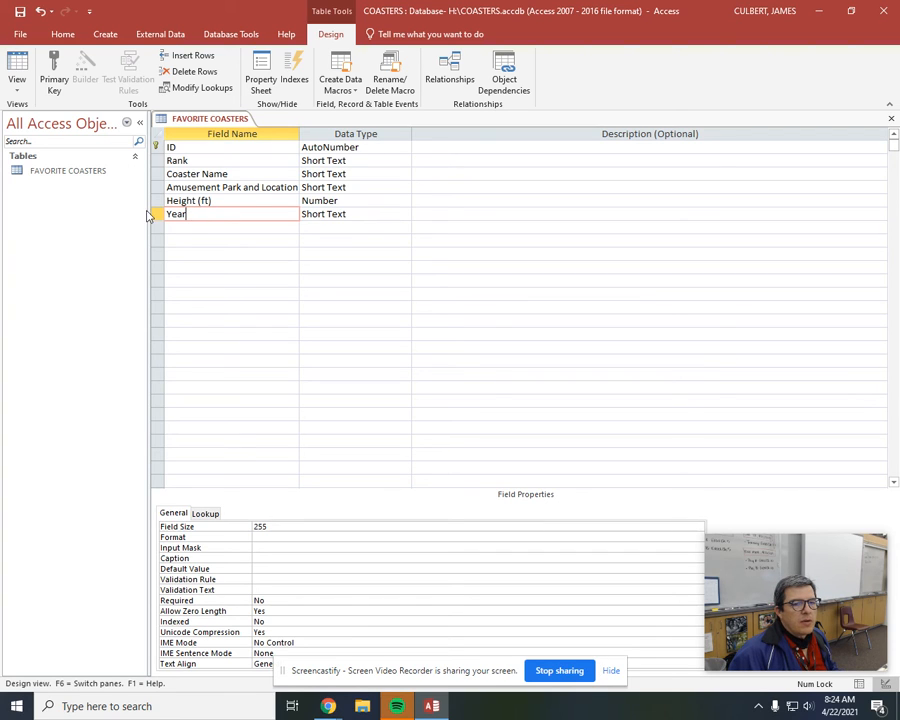
pyautogui.rightClick(156, 214)
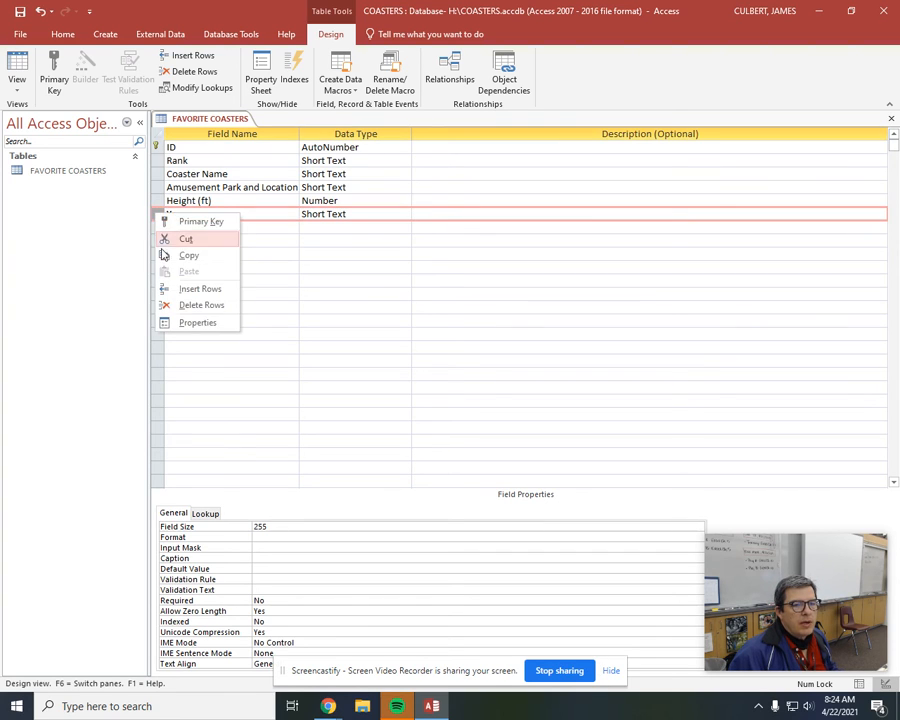
pyautogui.click(166, 288)
pyautogui.click(197, 214)
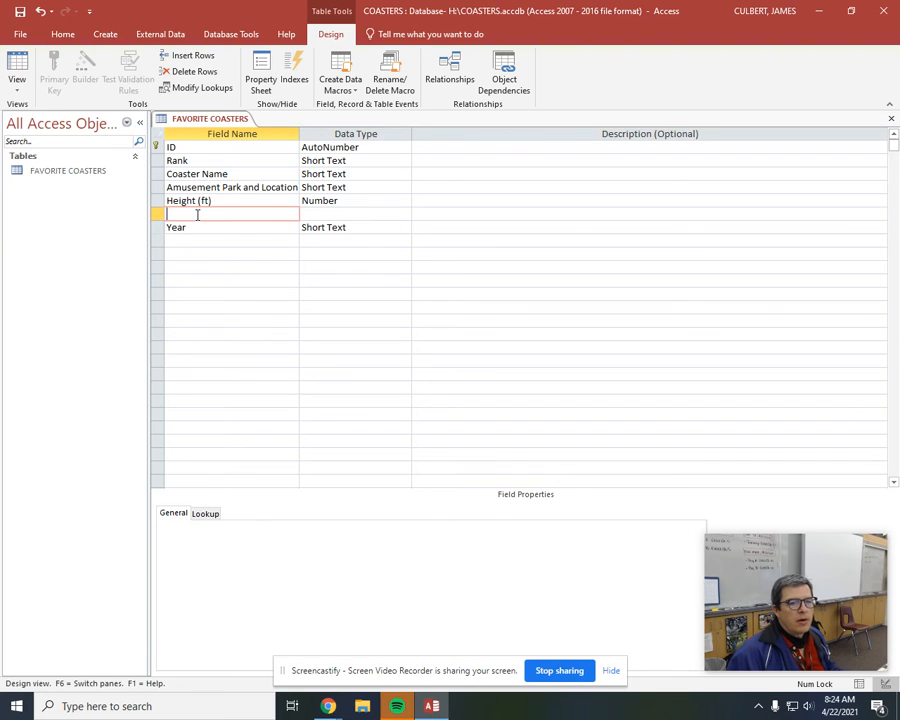
pyautogui.write('Height (m)')
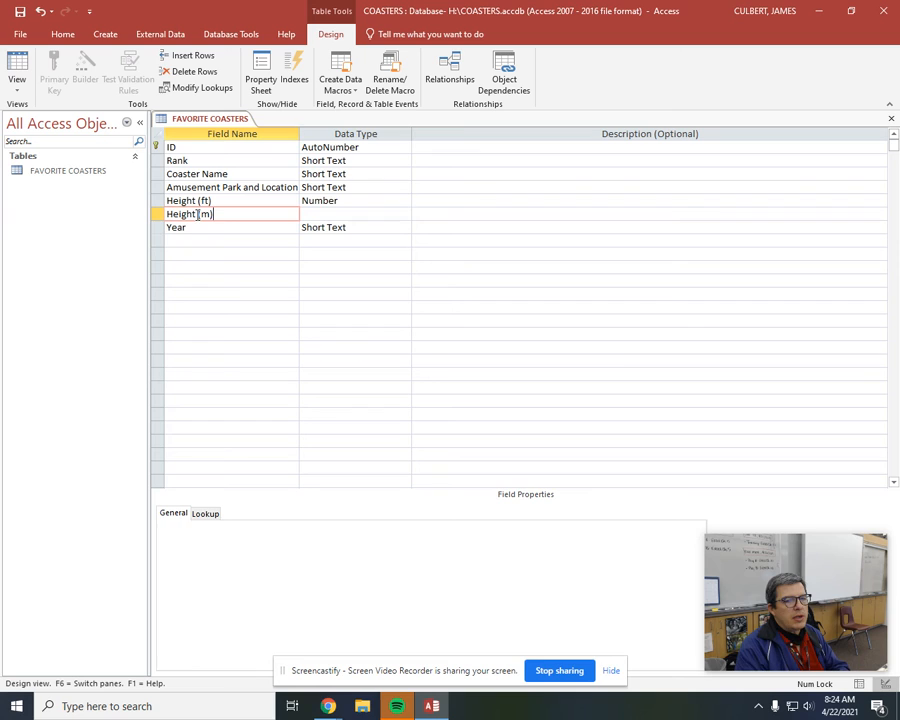
pyautogui.press('Tab')
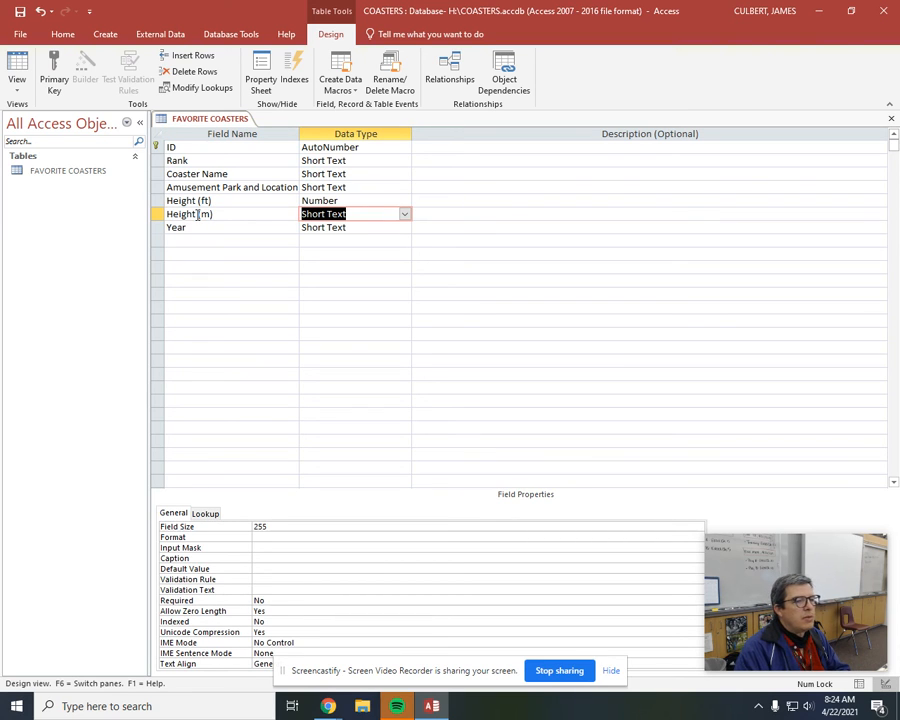
pyautogui.write('number')
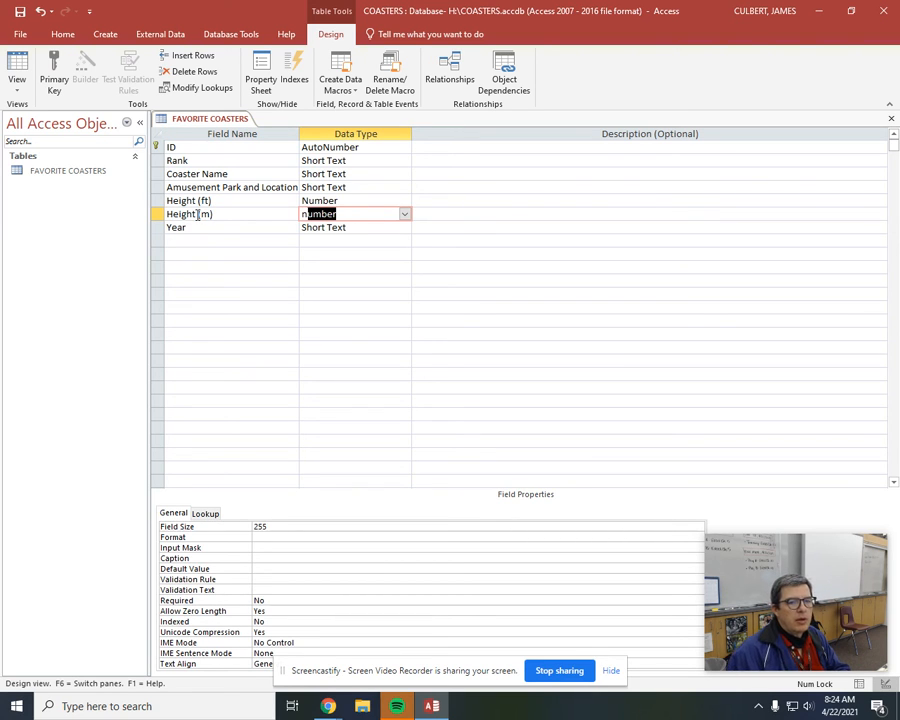
pyautogui.click(207, 257)
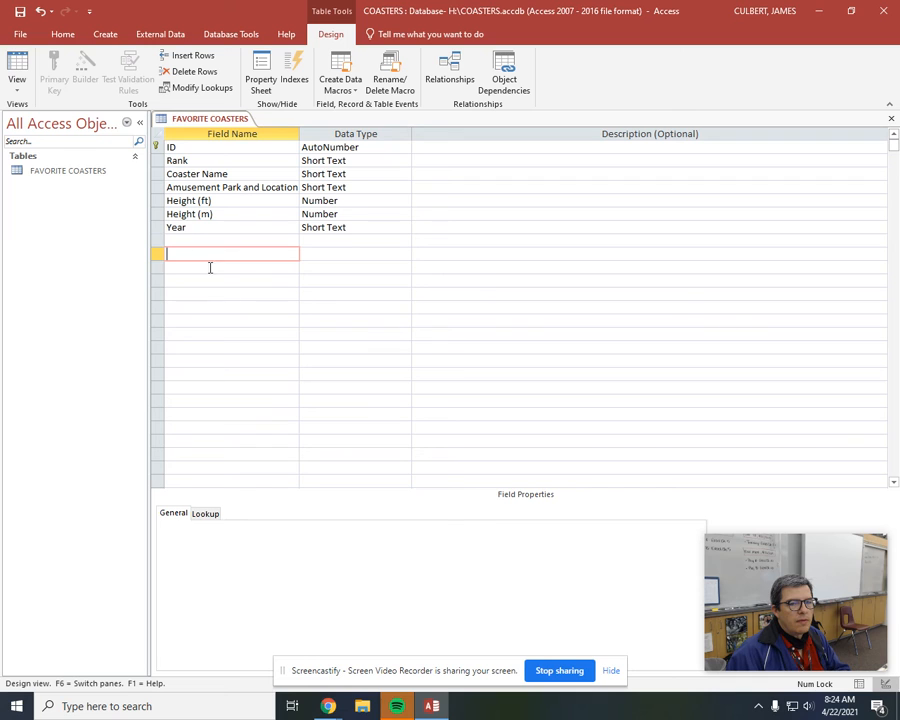
# Set the Height (m) field's format to Standard with 0 decimal places.
pyautogui.click(185, 213)
pyautogui.click(352, 537)
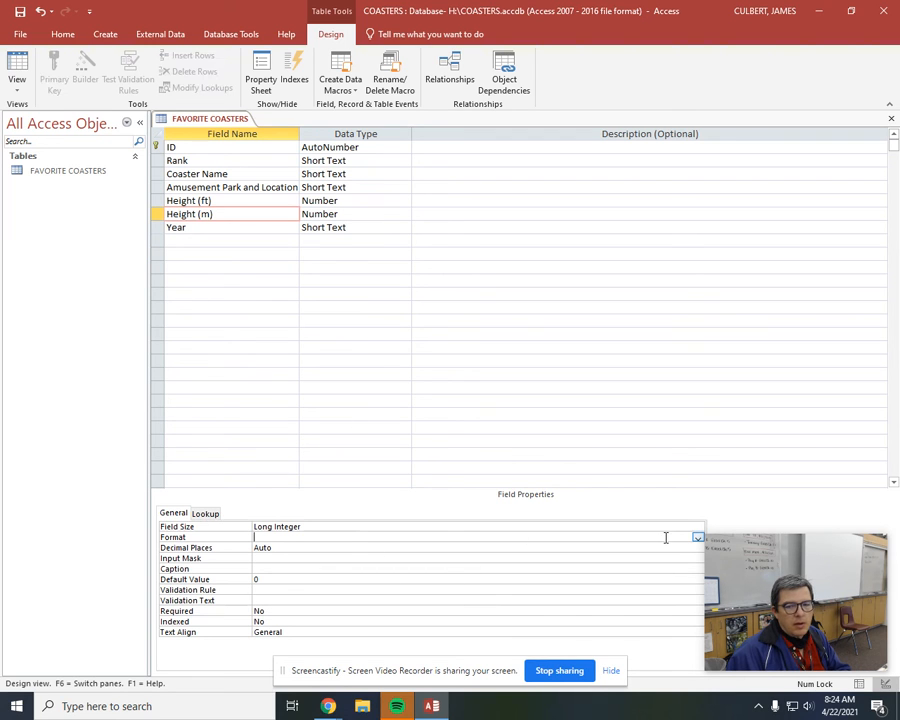
pyautogui.click(698, 538)
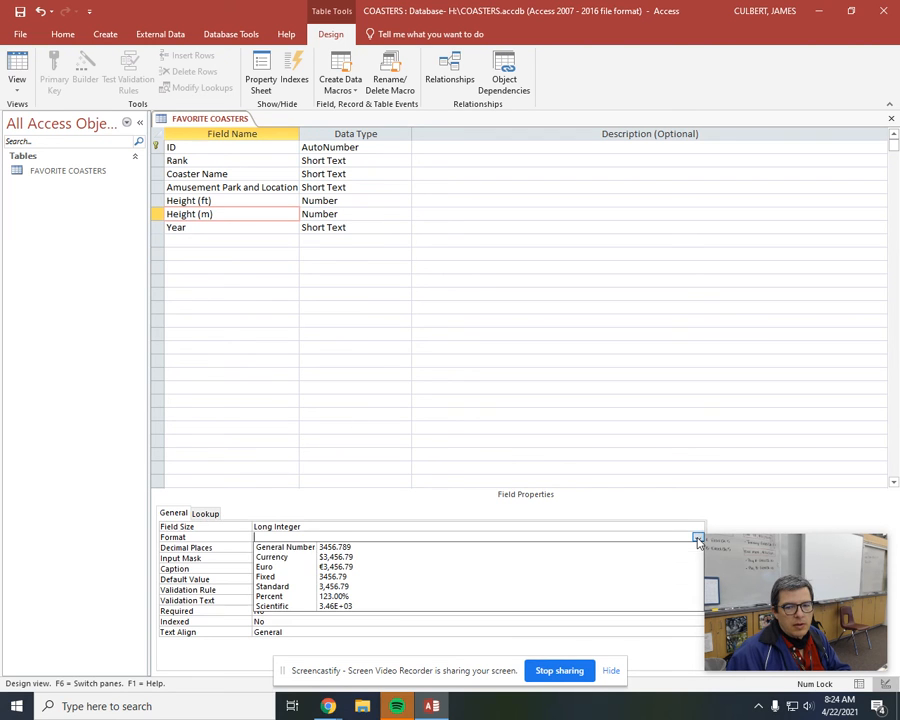
pyautogui.click(638, 588)
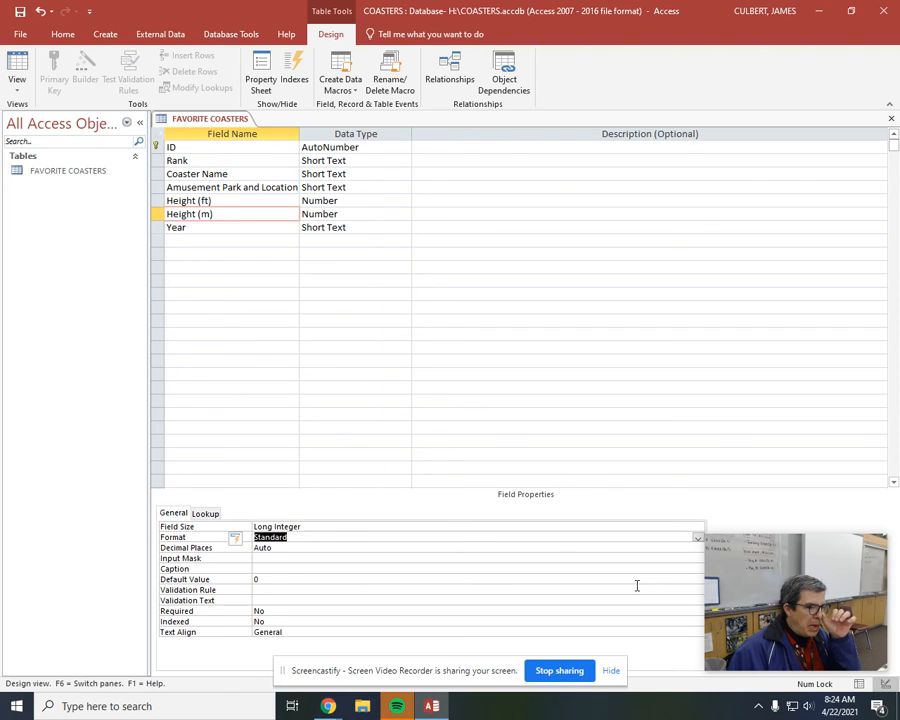
pyautogui.click(368, 549)
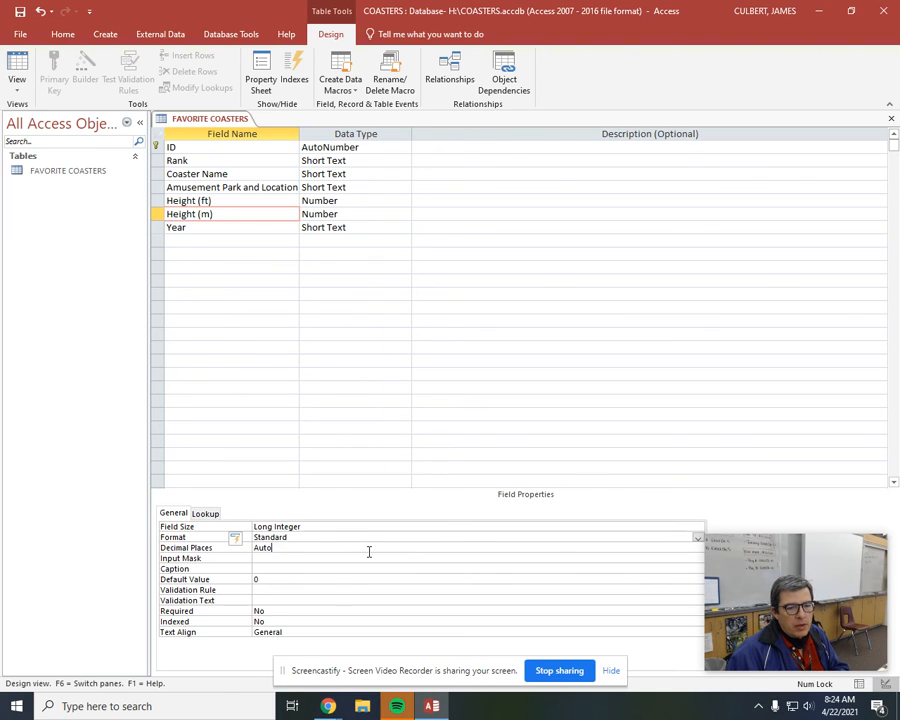
pyautogui.press('BackSpace')
pyautogui.press('BackSpace')
pyautogui.press('BackSpace')
pyautogui.press('BackSpace')
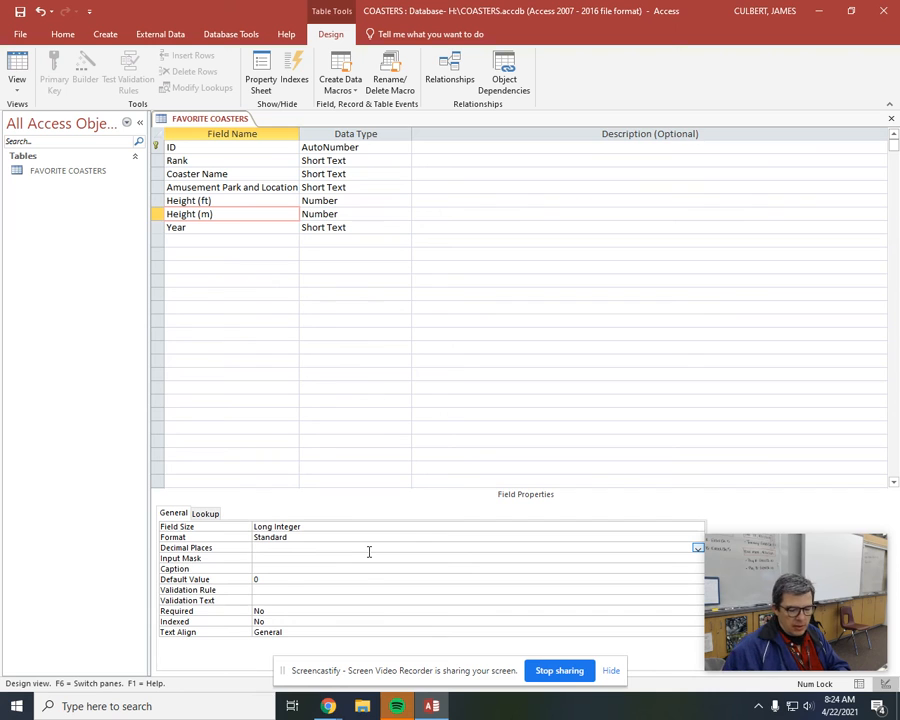
pyautogui.write('0')
pyautogui.press('Return')
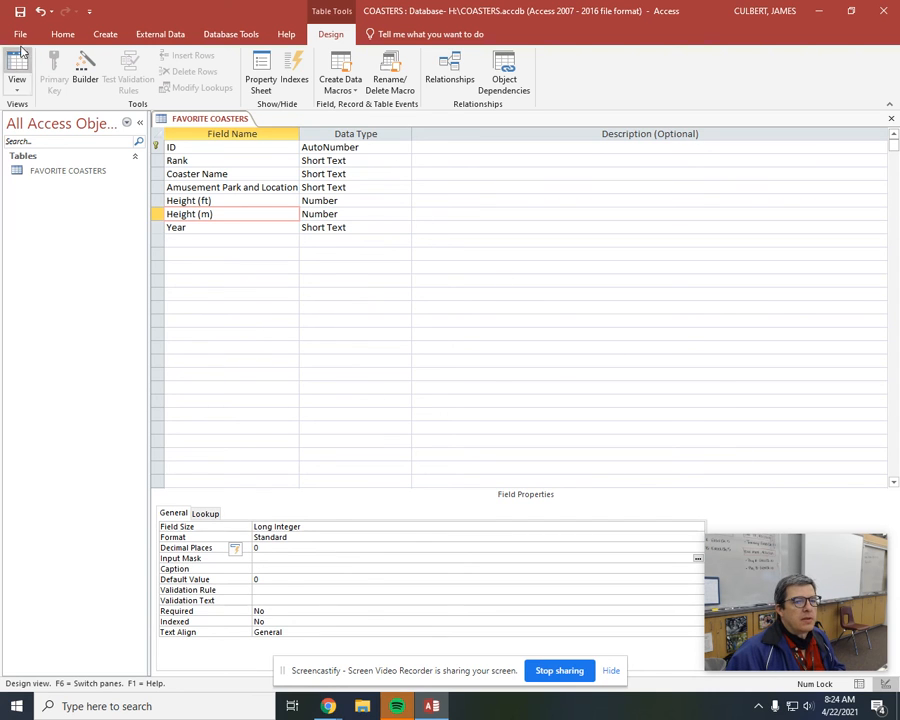
# Save the table and, in the datasheet, move the Height (m) column between Height (ft) and Year.
pyautogui.click(18, 64)
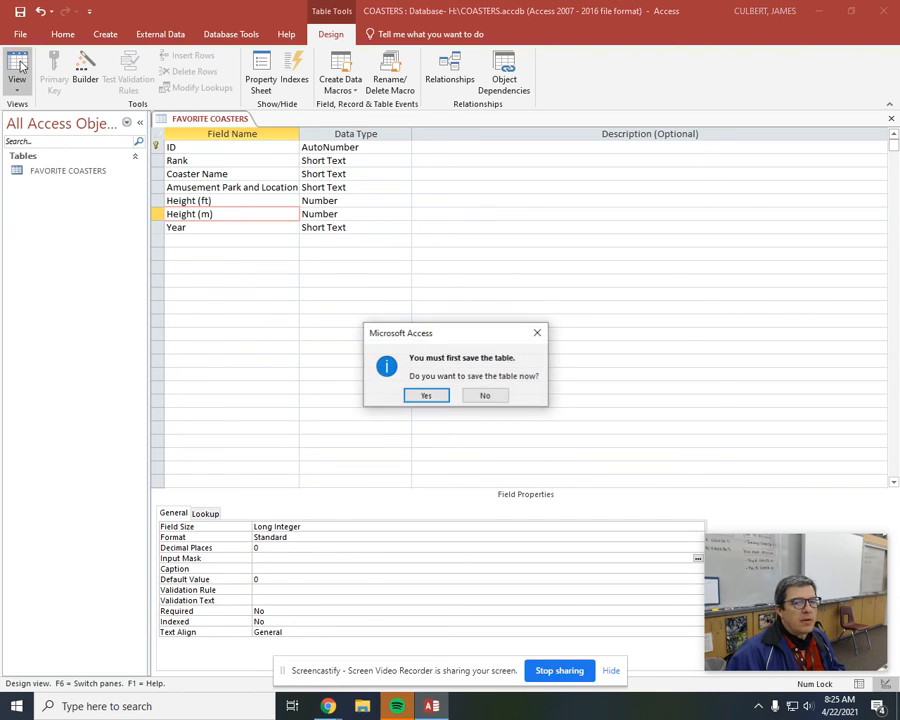
pyautogui.click(442, 396)
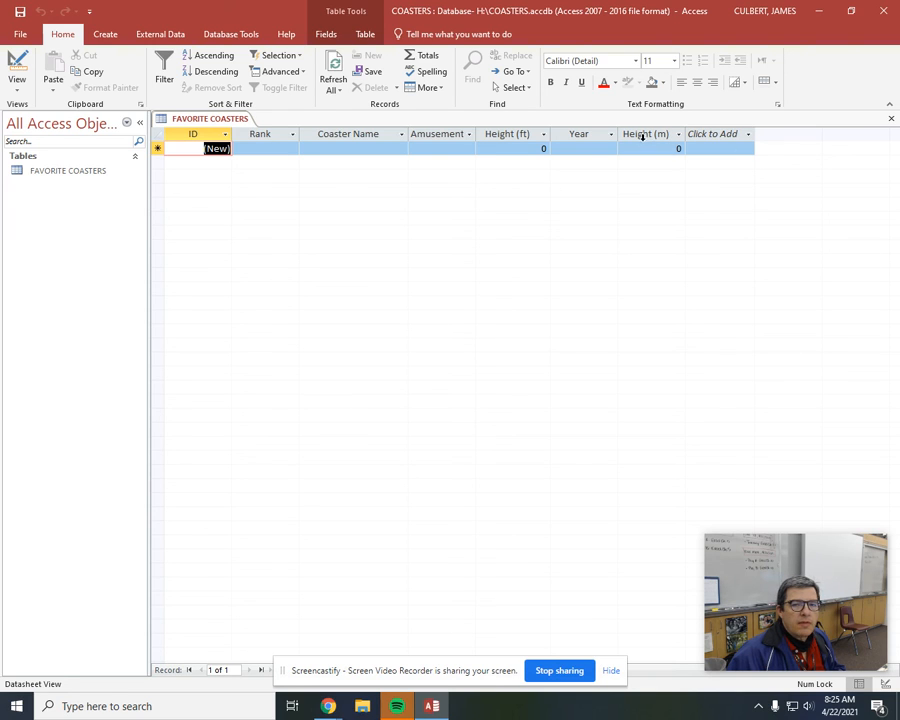
pyautogui.click(16, 60)
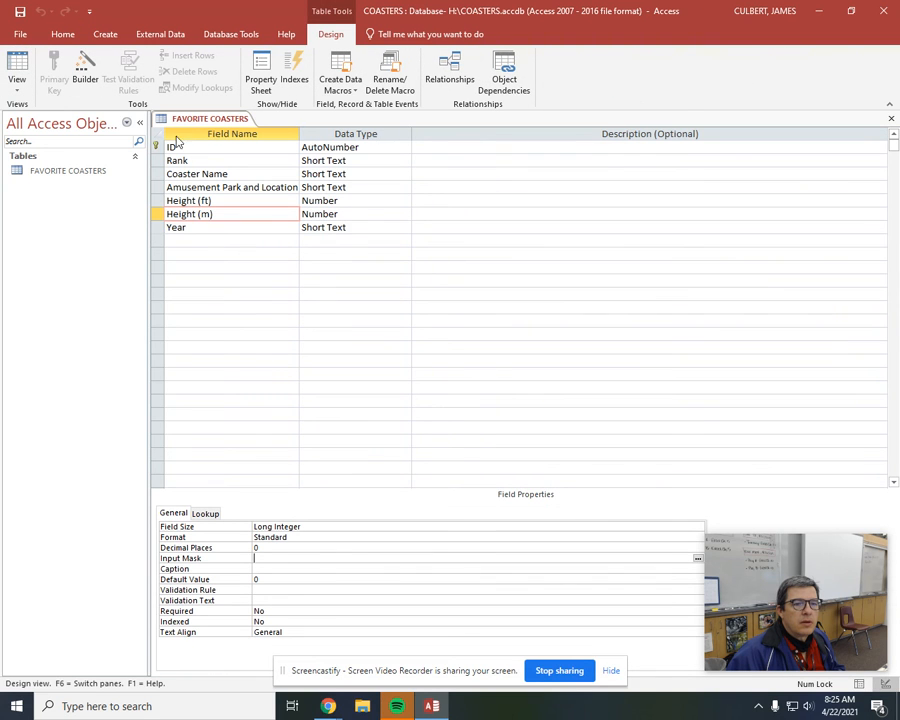
pyautogui.click(16, 60)
pyautogui.click(657, 134)
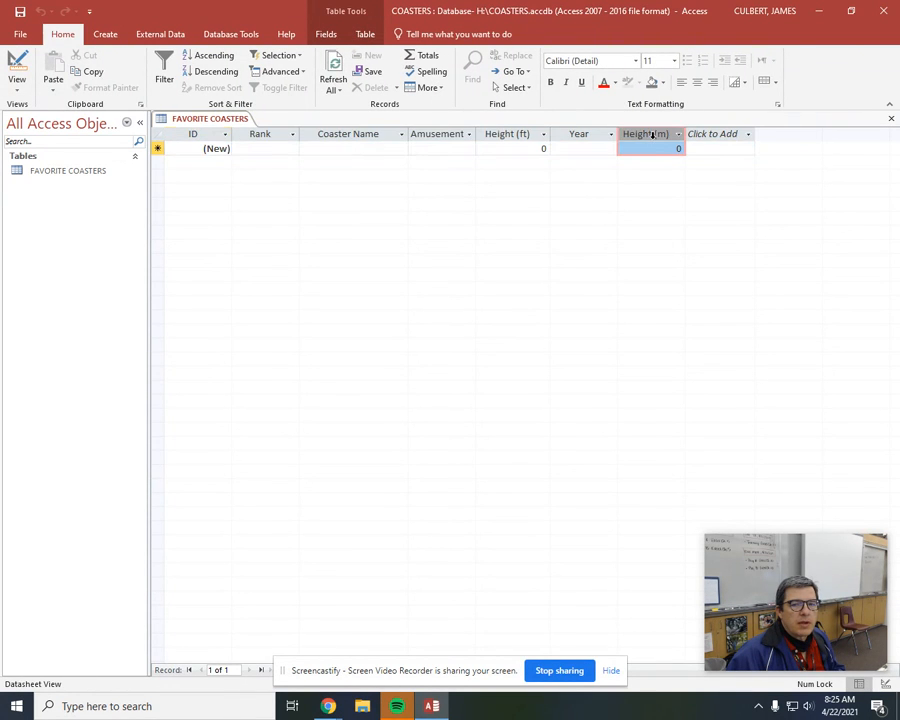
pyautogui.moveTo(655, 141); pyautogui.dragTo(598, 150)
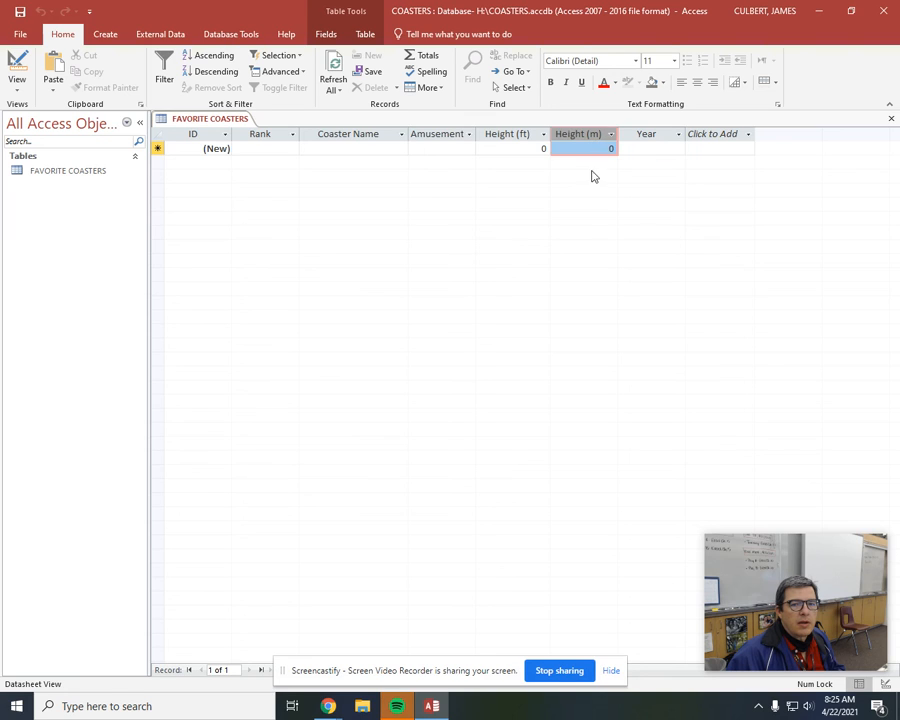